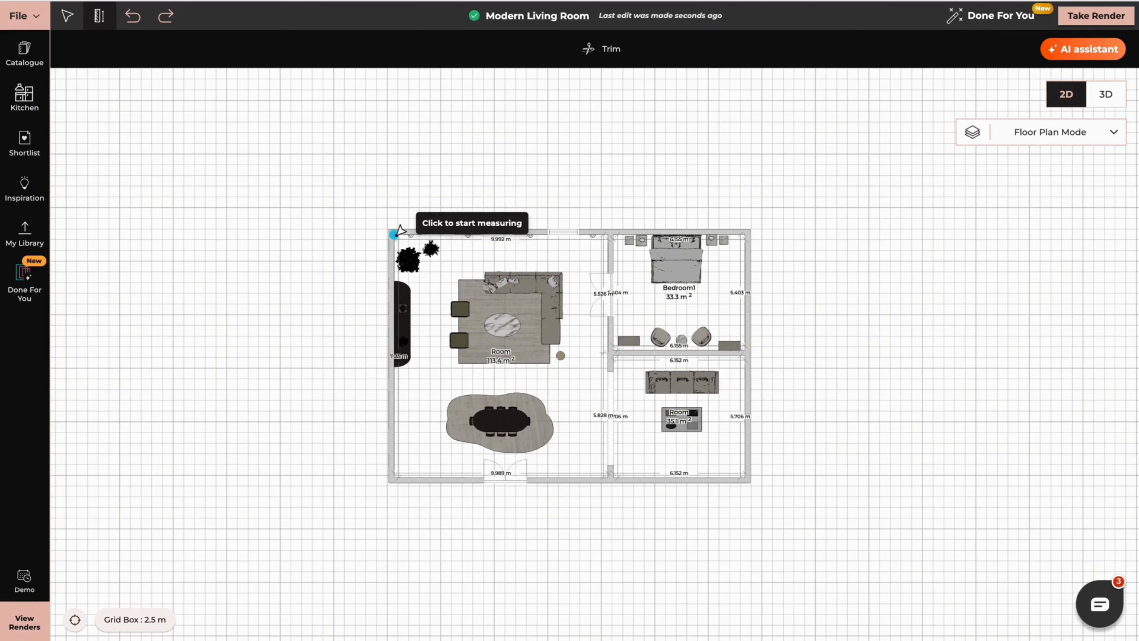
Draw a guideline across the living room, offset 1 m inward from the window wall
{"action": "left_click", "coordinate": [394, 233]}
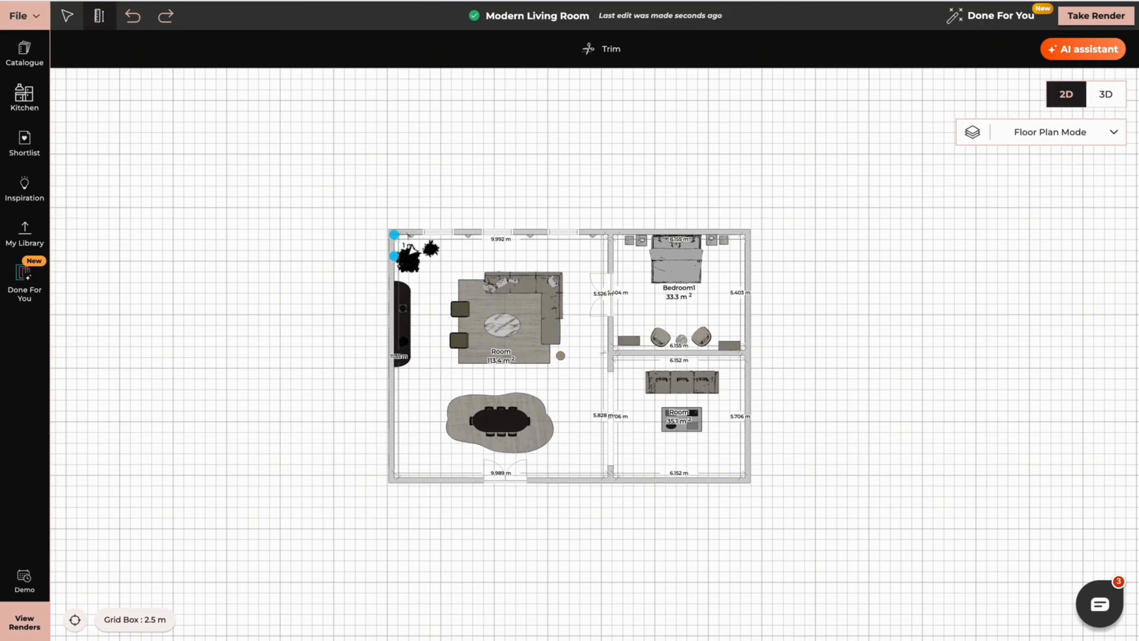
{"action": "left_click", "coordinate": [609, 262]}
{"action": "scroll", "coordinate": [514, 288], "scroll_direction": "up", "scroll_amount": 3}
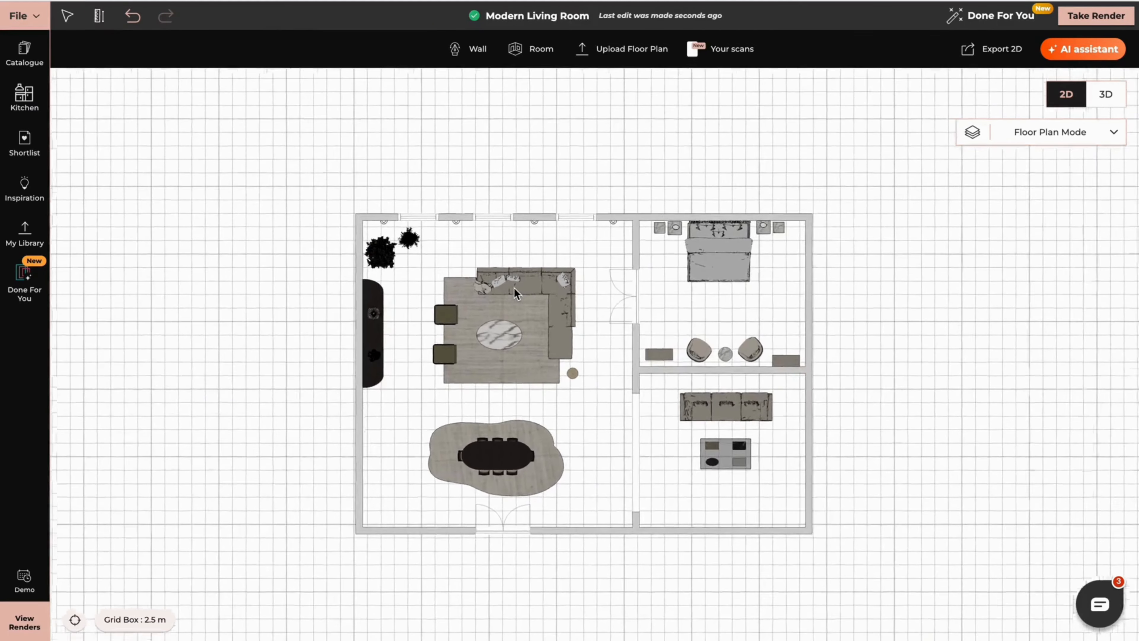
{"action": "scroll", "coordinate": [516, 291], "scroll_direction": "up", "scroll_amount": 2}
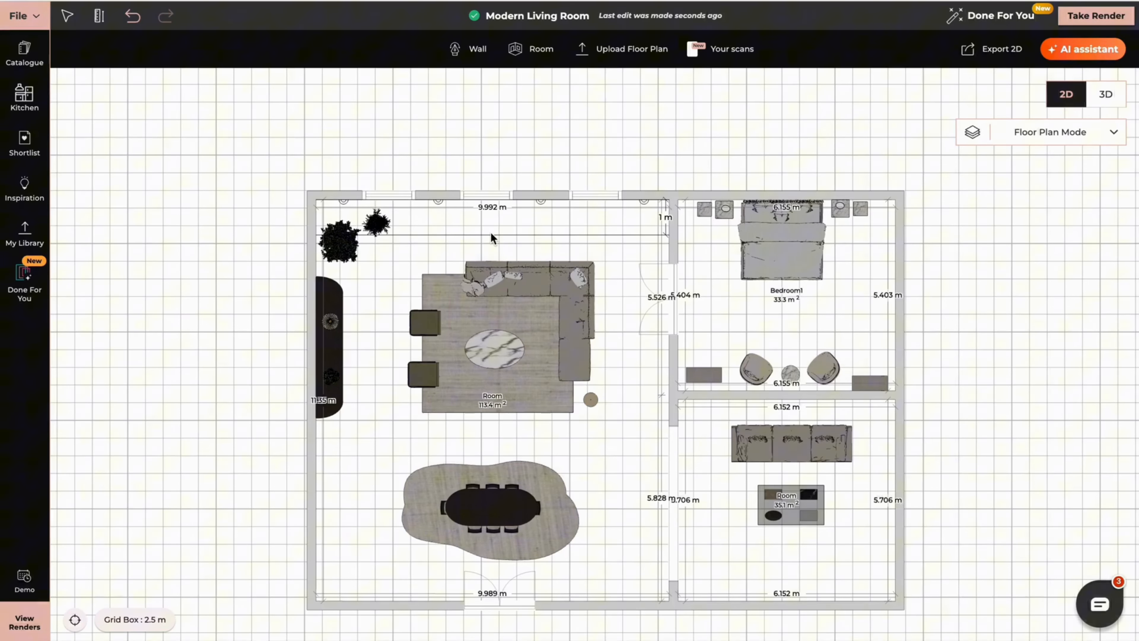
Add guidelines 2 m and 4 m from the living room's plant corner, placed on the 1 m offset line
{"action": "left_click", "coordinate": [99, 15]}
{"action": "scroll", "coordinate": [359, 229], "scroll_direction": "up", "scroll_amount": 2}
{"action": "left_click", "coordinate": [293, 184]}
{"action": "type", "text": "2"}
{"action": "key", "text": "Return"}
{"action": "left_click", "coordinate": [391, 237]}
{"action": "left_click", "coordinate": [294, 184]}
{"action": "type", "text": "4"}
{"action": "key", "text": "Return"}
{"action": "left_click", "coordinate": [500, 236]}
Add guidelines 6 m and 8 m from the same room corner, placed on the 1 m offset line
{"action": "left_click", "coordinate": [294, 184]}
{"action": "type", "text": "6"}
{"action": "key", "text": "Return"}
{"action": "left_click", "coordinate": [622, 242]}
{"action": "left_click", "coordinate": [293, 184]}
{"action": "type", "text": "8"}
{"action": "key", "text": "Return"}
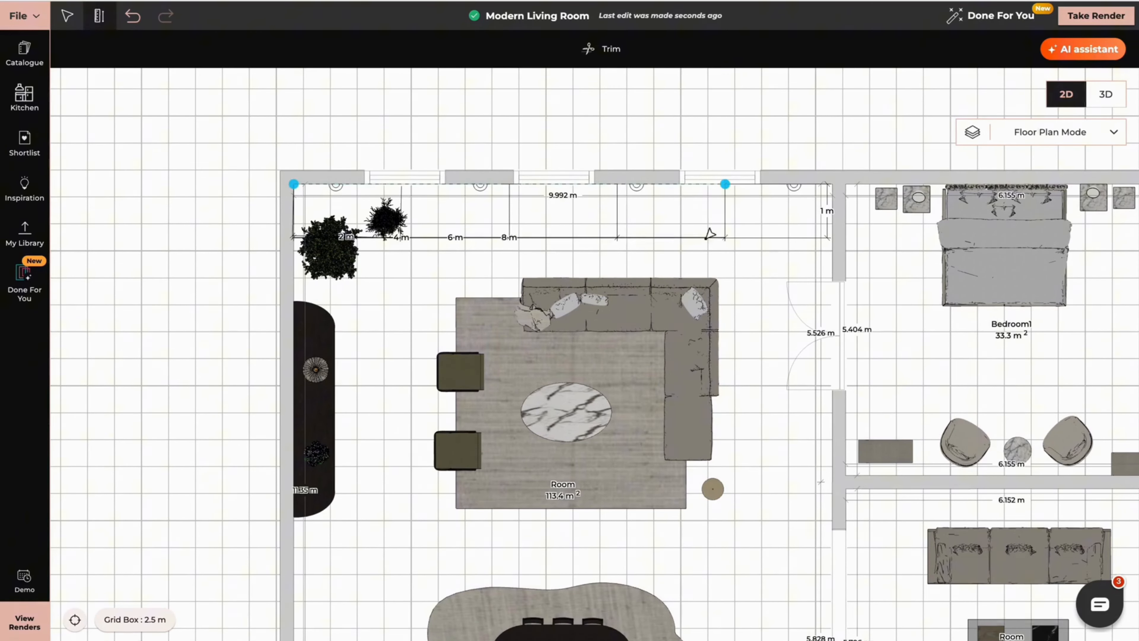
{"action": "left_click", "coordinate": [710, 238]}
{"action": "key", "text": "Escape"}
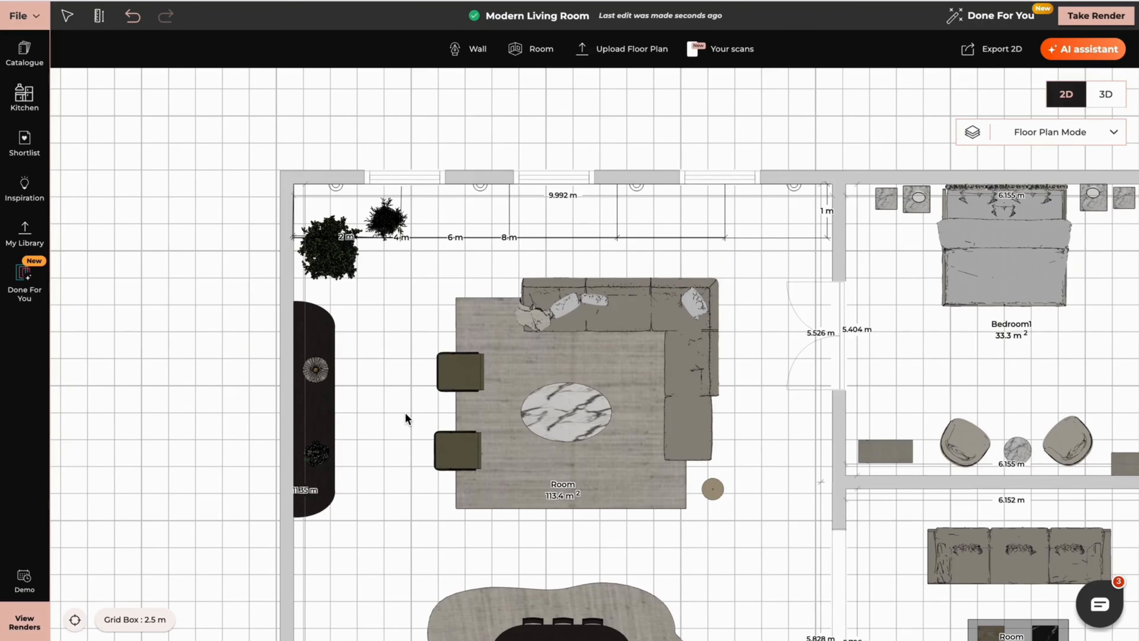
Dimension the marble coffee table's depth and add a 0.55 m guideline marking half of it
{"action": "left_click", "coordinate": [98, 15]}
{"action": "left_click", "coordinate": [566, 382]}
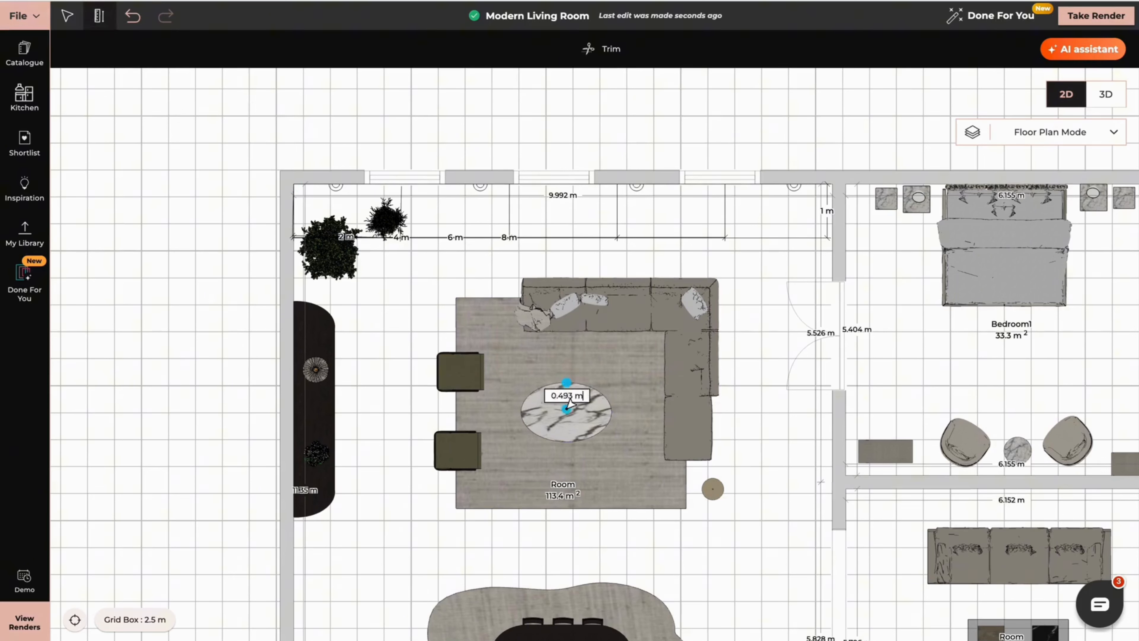
{"action": "left_click", "coordinate": [566, 441]}
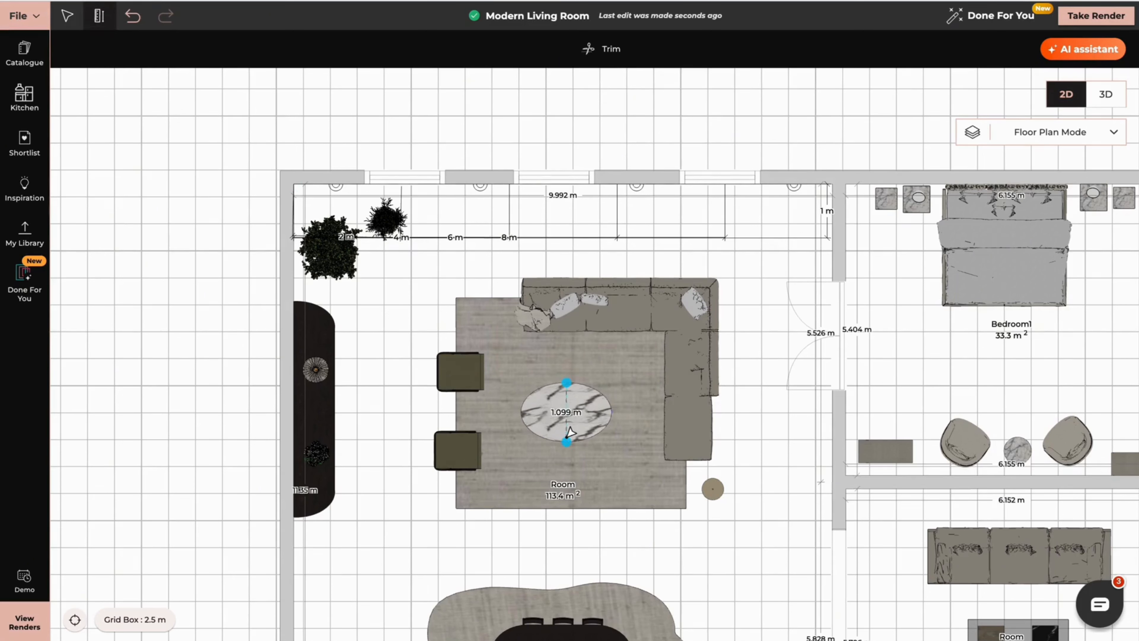
{"action": "left_click", "coordinate": [522, 404]}
{"action": "left_click", "coordinate": [521, 382]}
{"action": "type", "text": ".55"}
{"action": "key", "text": "Return"}
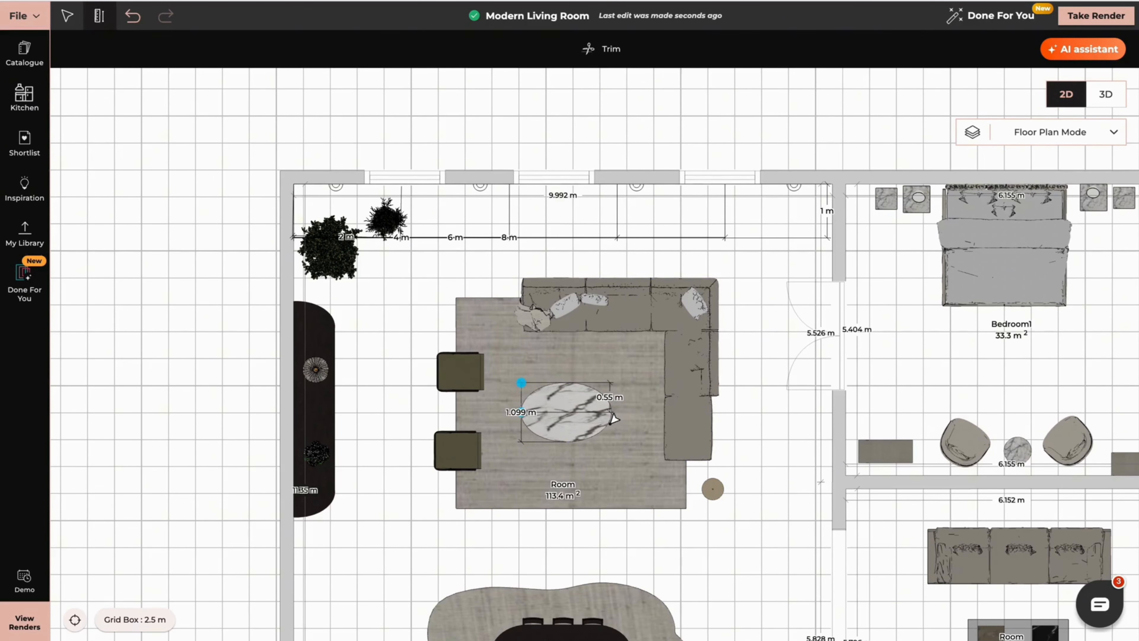
{"action": "left_click", "coordinate": [611, 420]}
Add a 0.84 m guideline marking half of the coffee table's width
{"action": "left_click", "coordinate": [99, 18]}
{"action": "left_click", "coordinate": [521, 382]}
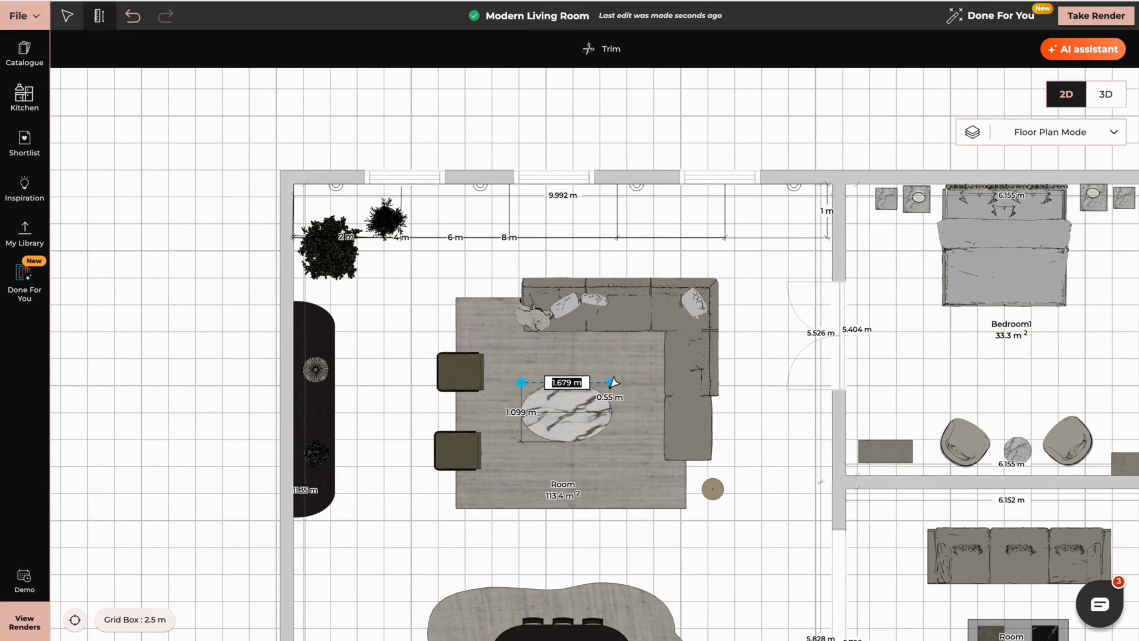
{"action": "key", "text": "Escape"}
{"action": "key", "text": "Escape"}
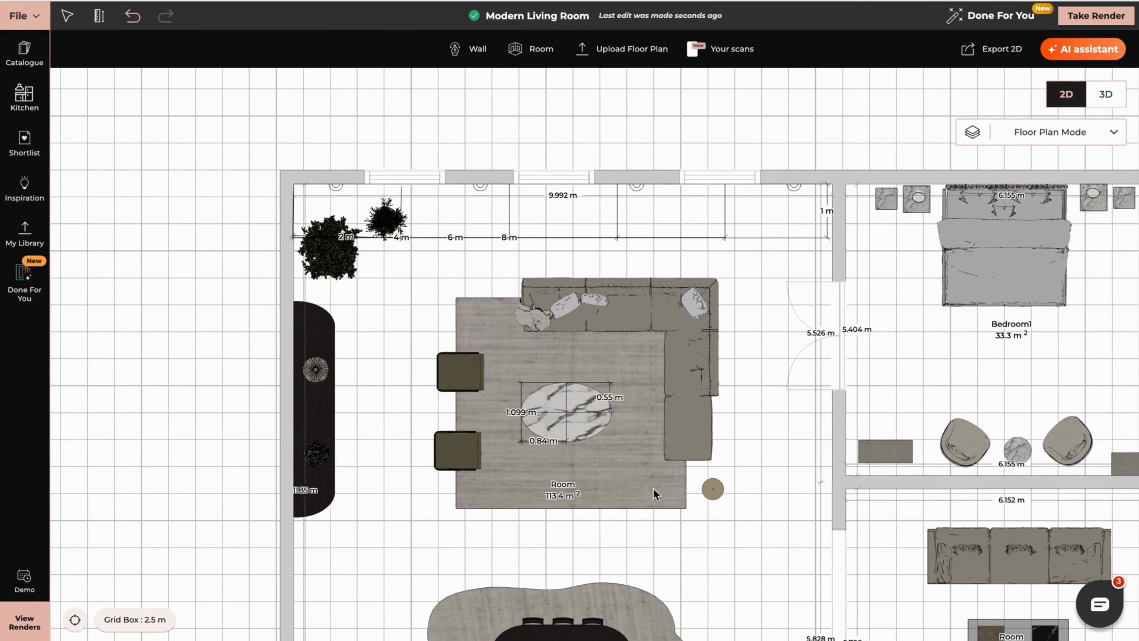
Dimension the full length of the oval dining table with a guideline from end to end
{"action": "left_click_drag", "start_coordinate": [656, 490], "coordinate": [668, 308]}
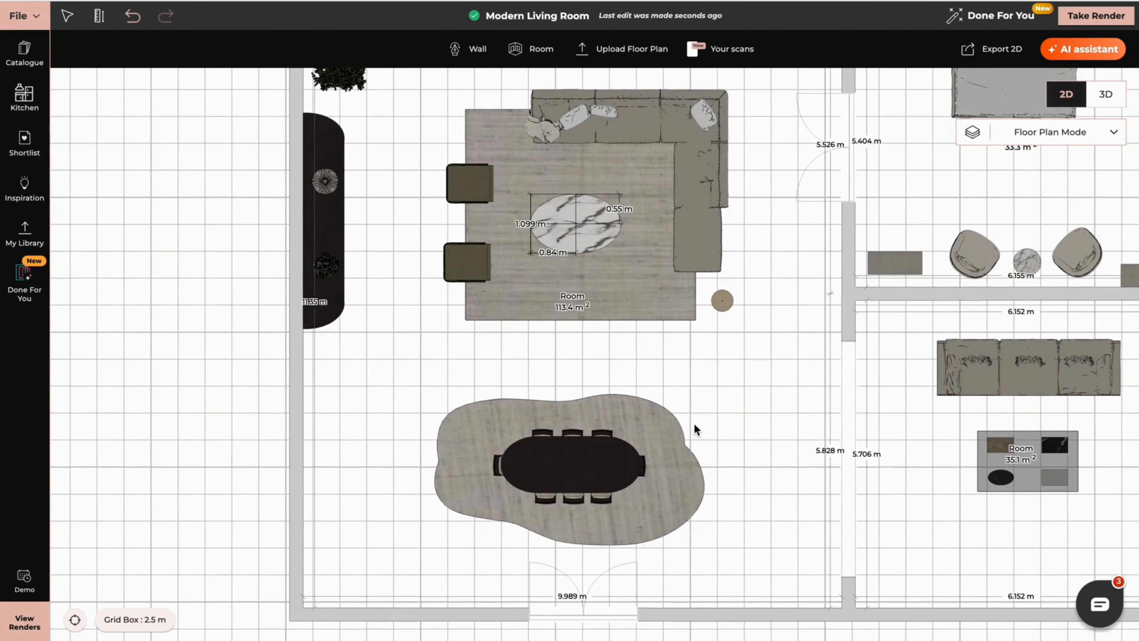
{"action": "left_click", "coordinate": [99, 16]}
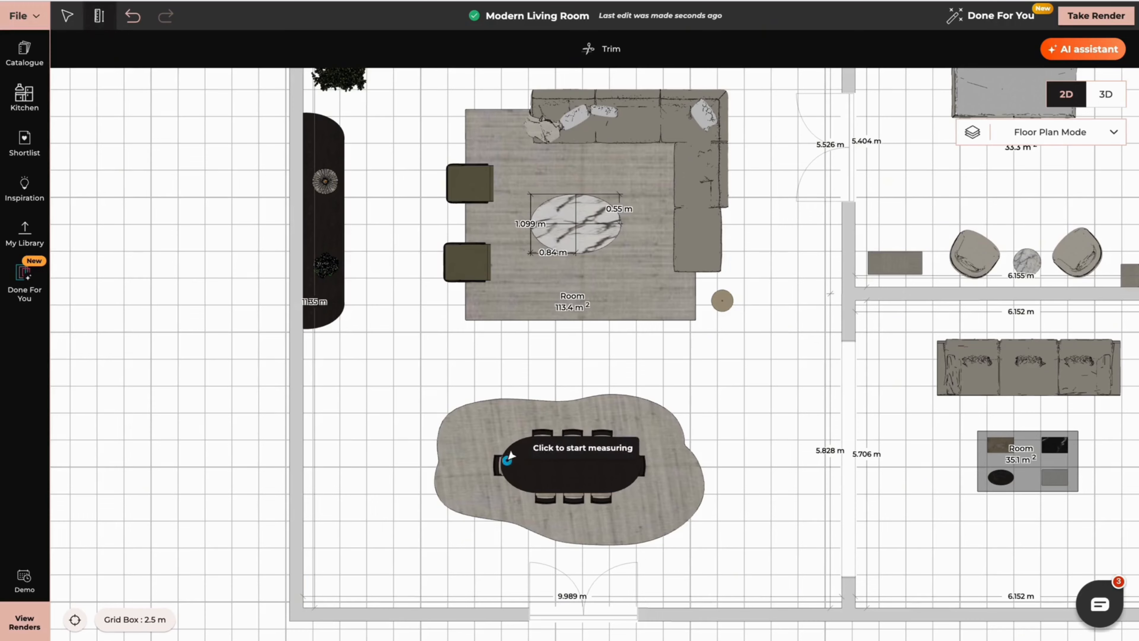
{"action": "scroll", "coordinate": [507, 456], "scroll_direction": "up", "scroll_amount": 3}
{"action": "left_click", "coordinate": [501, 465]}
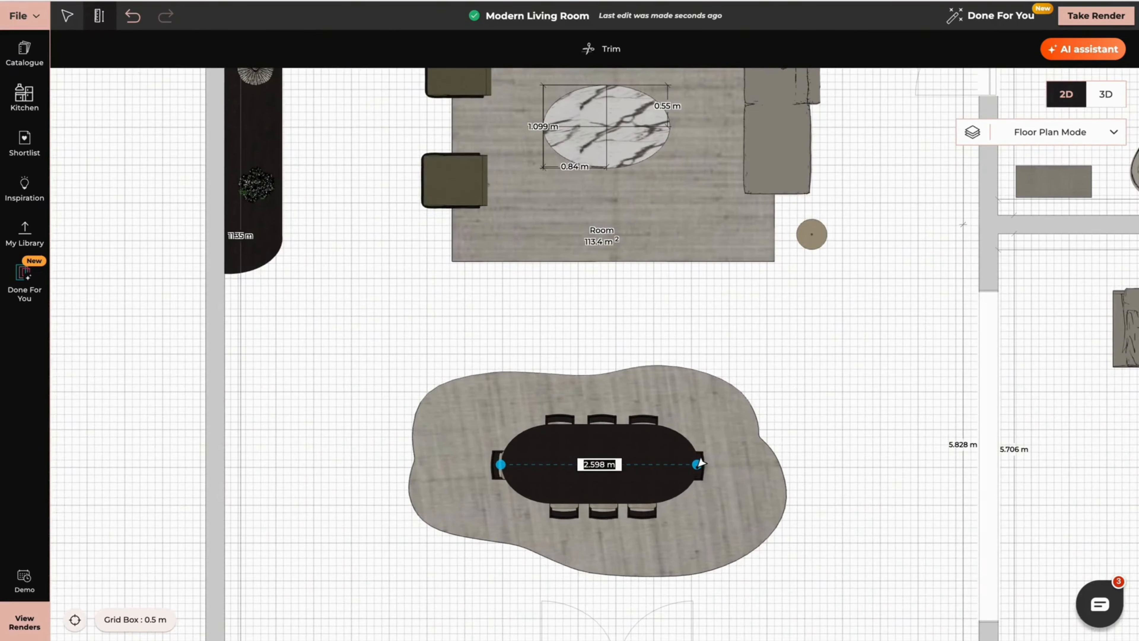
{"action": "left_click", "coordinate": [697, 465]}
Add a 1.3 m guideline marking half of the dining table's length
{"action": "left_click", "coordinate": [100, 16]}
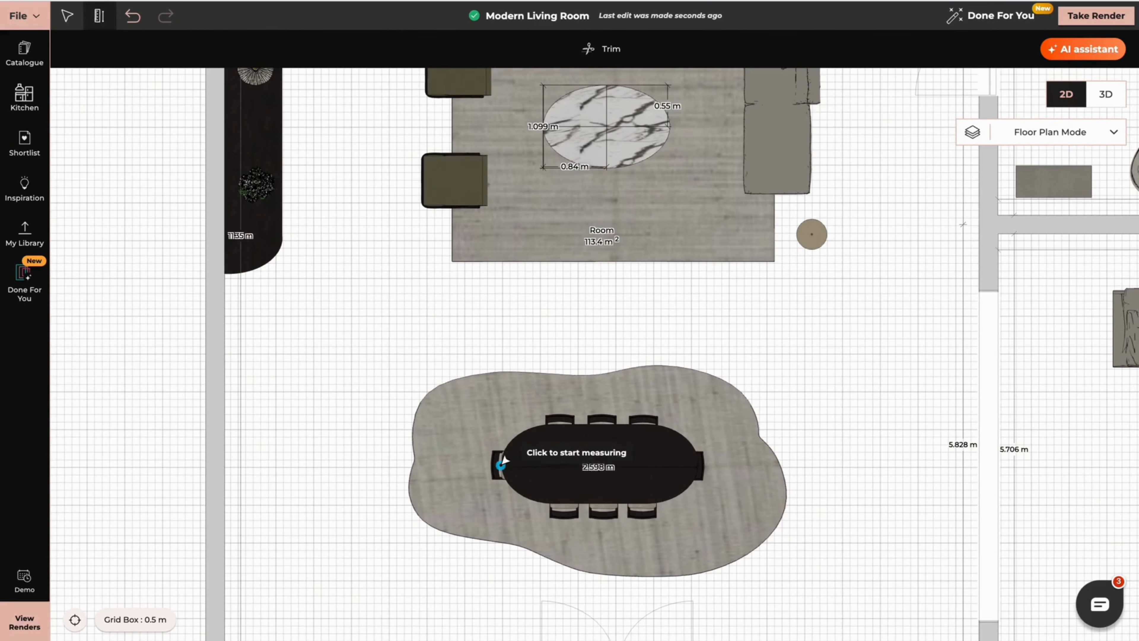
{"action": "left_click", "coordinate": [501, 467]}
{"action": "type", "text": "1.3"}
{"action": "key", "text": "Return"}
{"action": "left_click", "coordinate": [585, 424]}
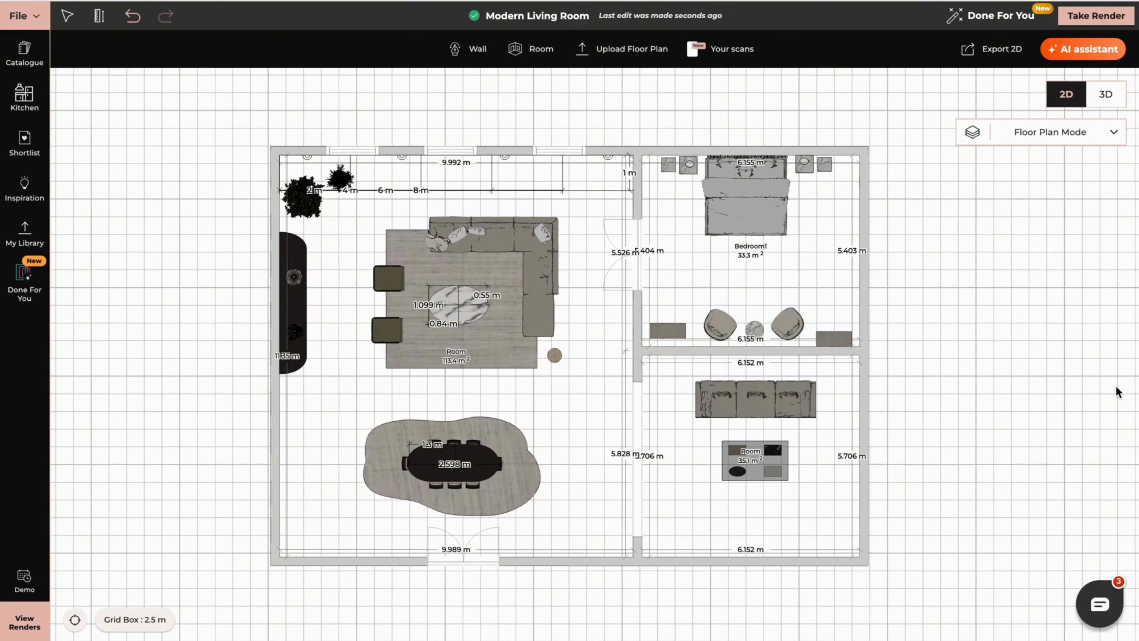
Switch to Ceiling Plan Mode and place a spotlight from the catalogue where the 8 m guideline meets the 1 m offset line
{"action": "left_click", "coordinate": [1113, 133]}
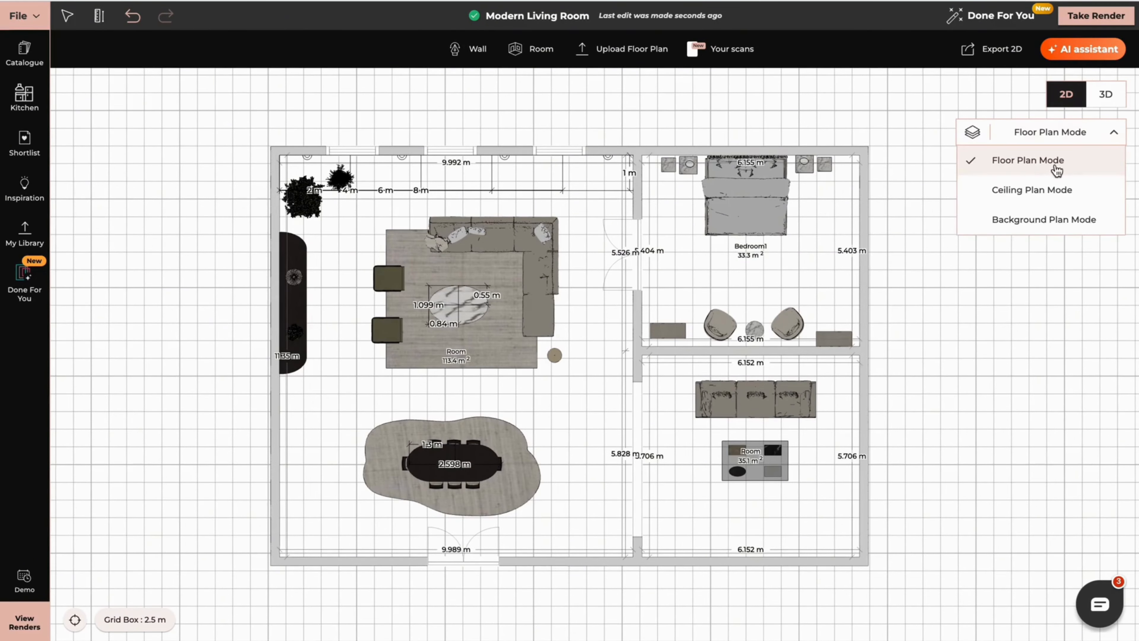
{"action": "left_click", "coordinate": [1040, 189]}
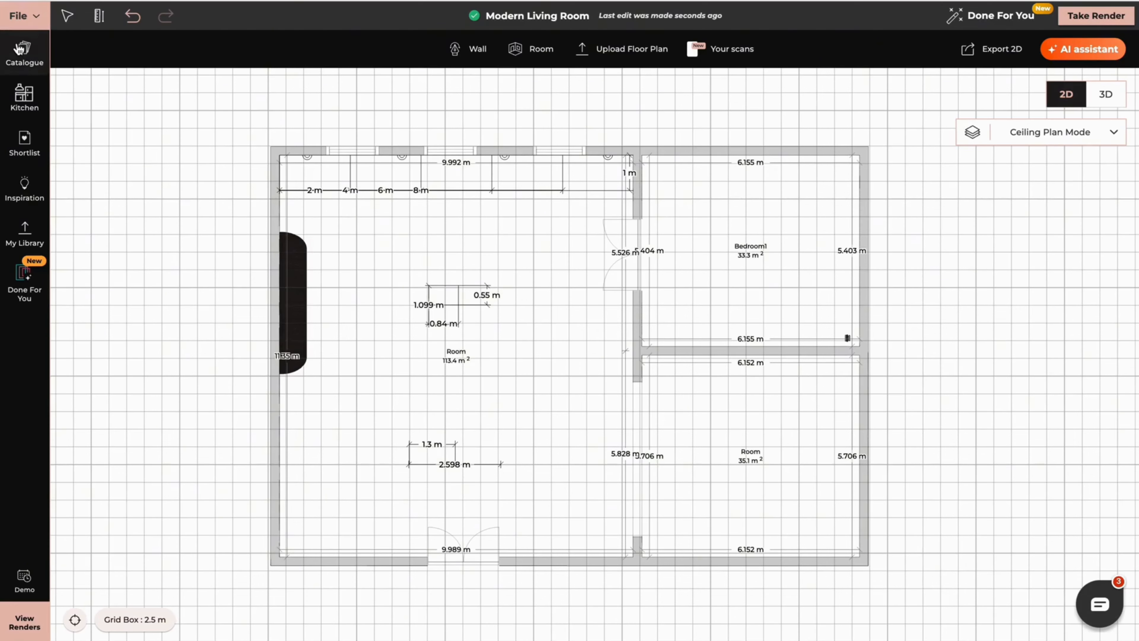
{"action": "left_click", "coordinate": [24, 53]}
{"action": "type", "text": "spotlight"}
{"action": "scroll", "coordinate": [161, 450], "scroll_direction": "down", "scroll_amount": 10}
{"action": "left_click", "coordinate": [267, 345]}
{"action": "left_click", "coordinate": [563, 189]}
Set the spotlight's width and depth to 0.1 m
{"action": "left_click", "coordinate": [376, 48]}
{"action": "double_click", "coordinate": [977, 147]}
{"action": "type", "text": "0.1"}
{"action": "key", "text": "Tab"}
{"action": "type", "text": "0.1"}
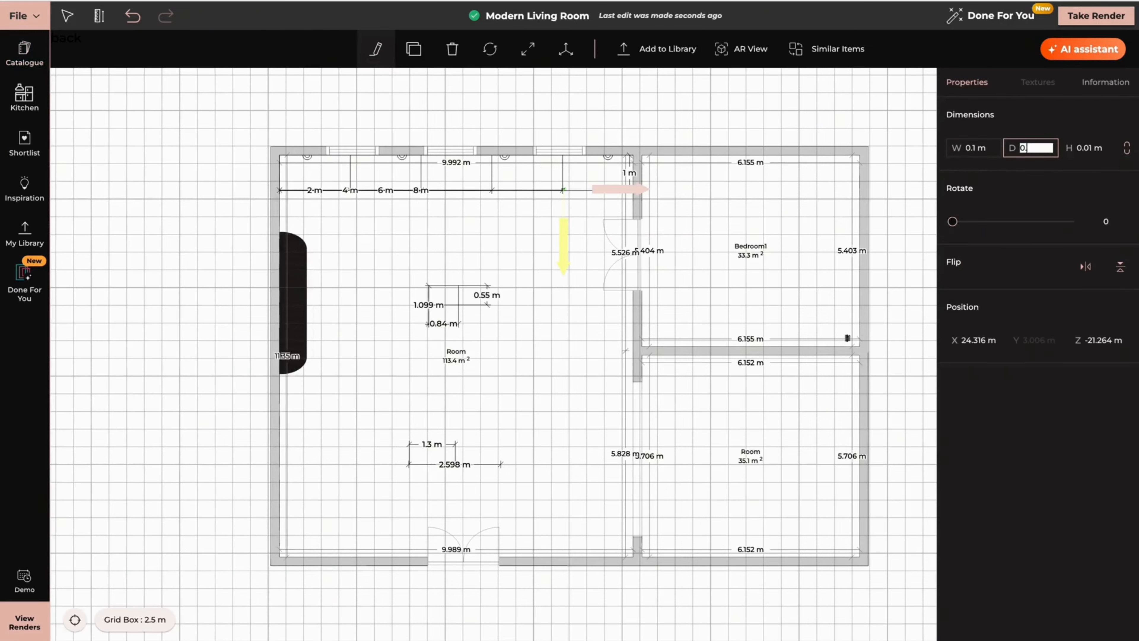
{"action": "left_click", "coordinate": [562, 239]}
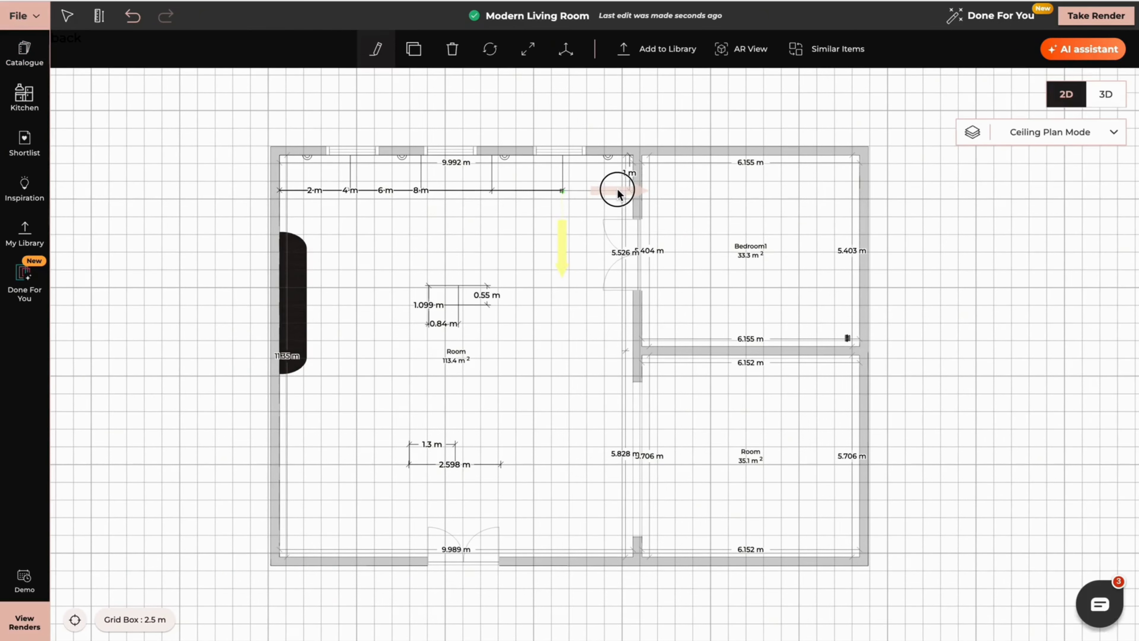
Duplicate the spotlight onto the 6 m, 4 m and 2 m guideline marks along the offset line
{"action": "scroll", "coordinate": [554, 225], "scroll_direction": "up", "scroll_amount": 3}
{"action": "left_click_drag", "start_coordinate": [558, 350], "coordinate": [695, 569]}
{"action": "scroll", "coordinate": [695, 569], "scroll_direction": "up", "scroll_amount": 3}
{"action": "left_click", "coordinate": [414, 49]}
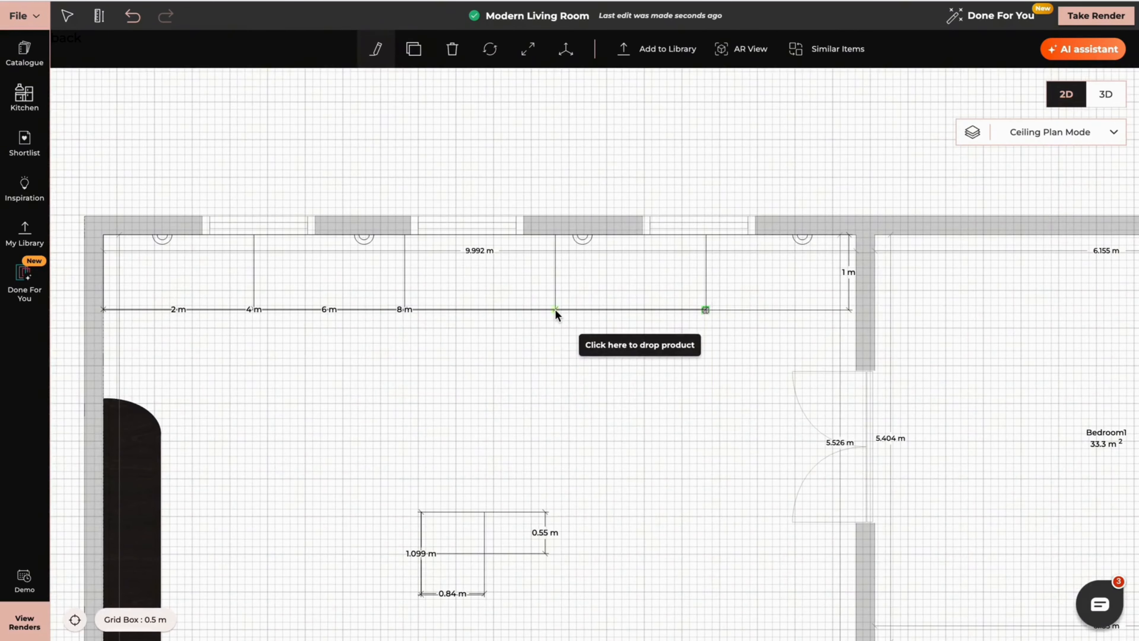
{"action": "left_click", "coordinate": [557, 311]}
{"action": "left_click", "coordinate": [376, 49]}
{"action": "left_click", "coordinate": [402, 309]}
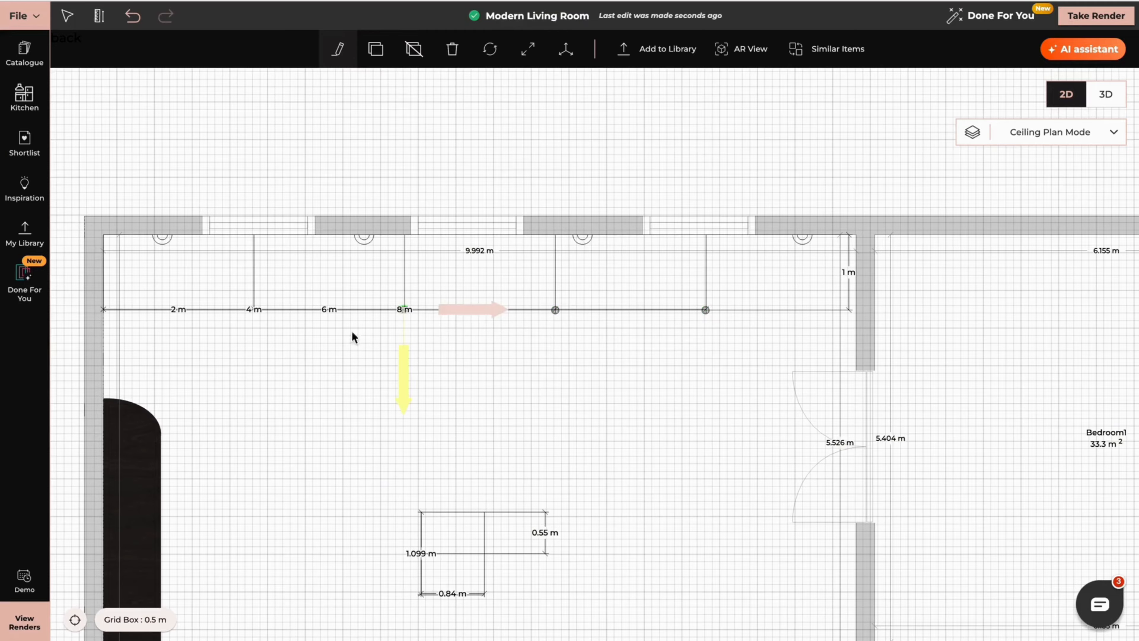
{"action": "left_click", "coordinate": [253, 309]}
Place a shortlisted chandelier at the centre of the coffee table guidelines and shrink its depth to about 1.37 m
{"action": "left_click_drag", "start_coordinate": [401, 348], "coordinate": [407, 264]}
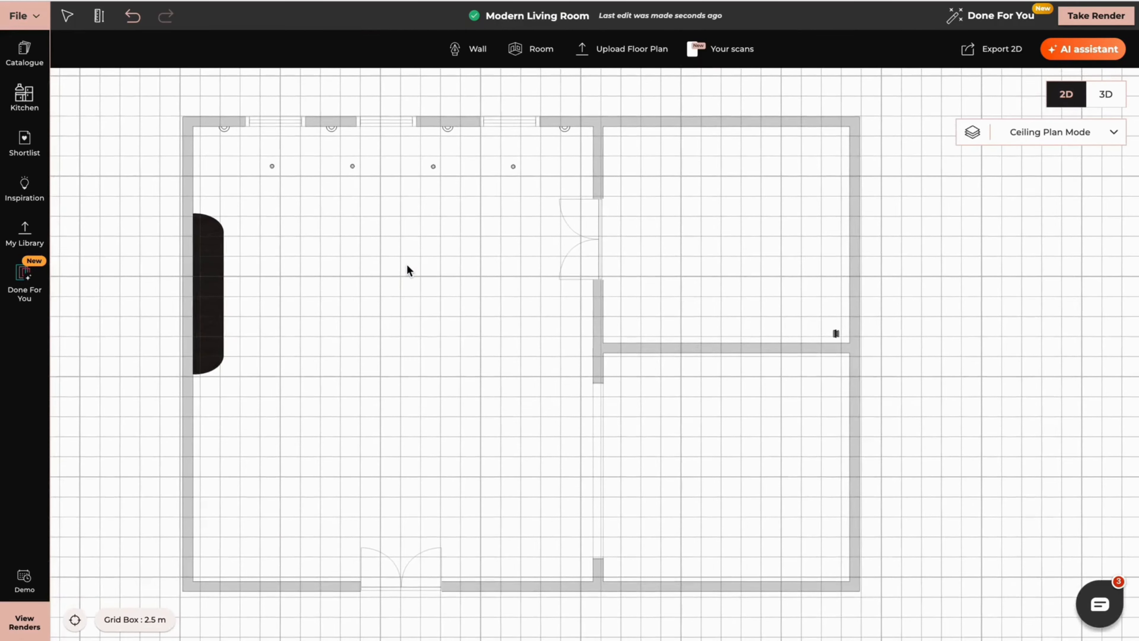
{"action": "scroll", "coordinate": [407, 264], "scroll_direction": "up", "scroll_amount": 2}
{"action": "scroll", "coordinate": [407, 266], "scroll_direction": "down", "scroll_amount": 3}
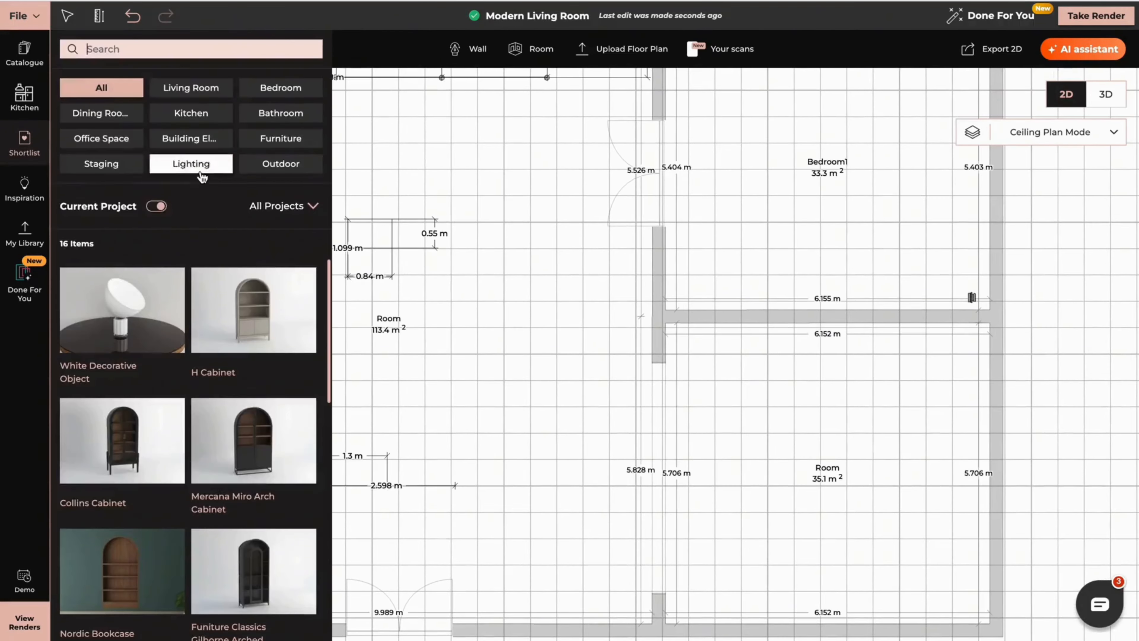
{"action": "left_click_drag", "start_coordinate": [128, 369], "coordinate": [395, 247]}
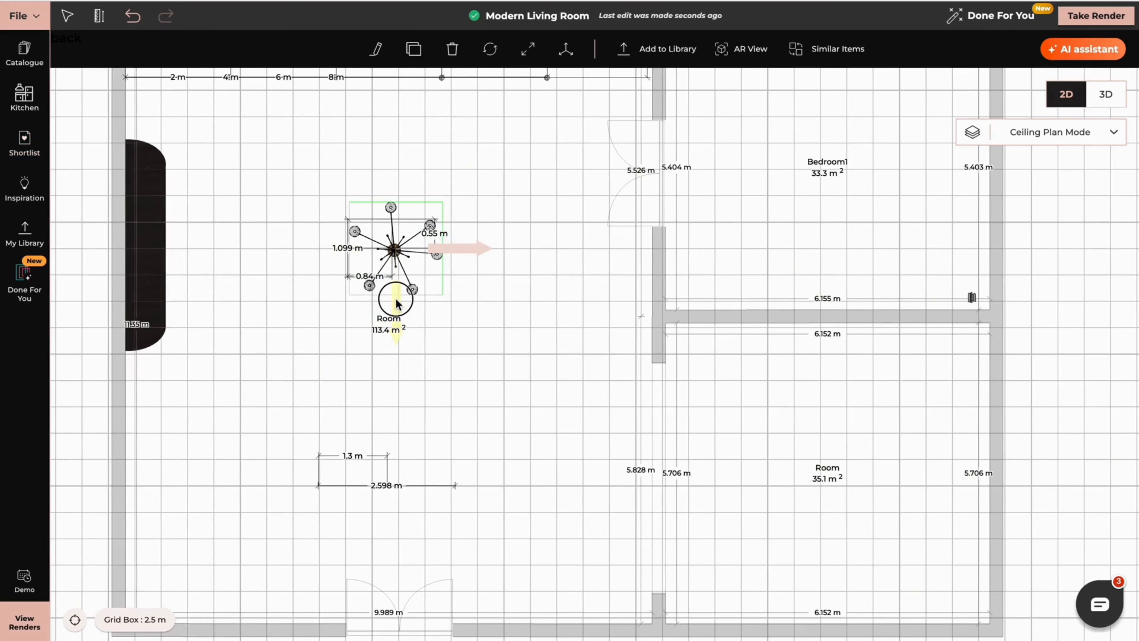
{"action": "left_click", "coordinate": [528, 49]}
{"action": "left_click_drag", "start_coordinate": [396, 201], "coordinate": [396, 213]}
{"action": "left_click_drag", "start_coordinate": [395, 294], "coordinate": [395, 286]}
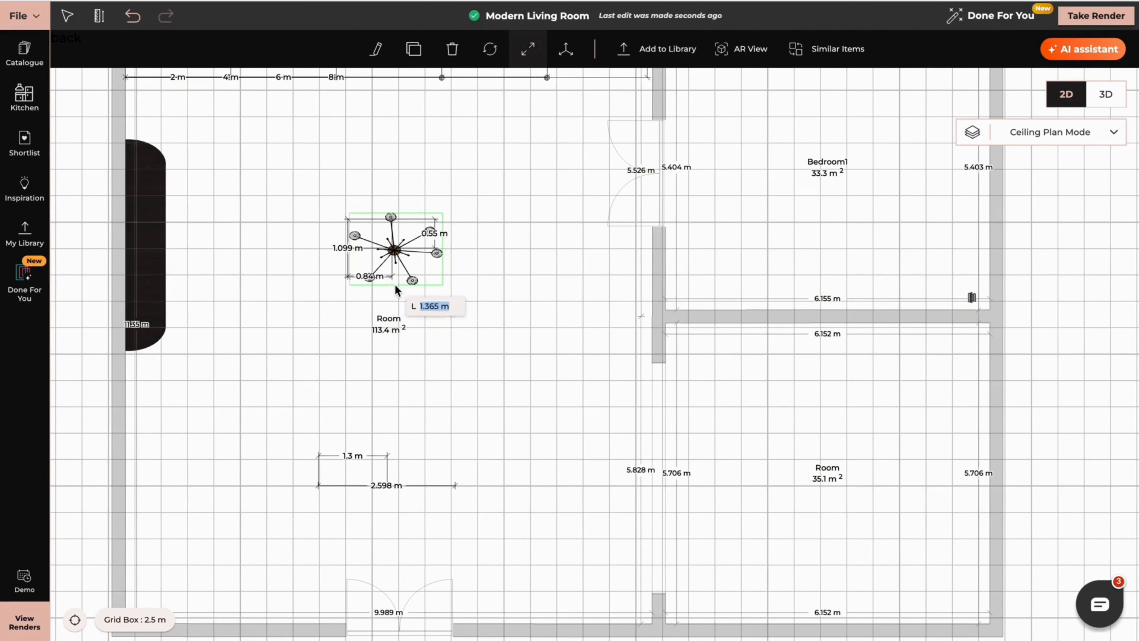
Place a second shortlisted chandelier at the midpoint of the dining table guideline, rotated to 270° and slightly resized
{"action": "left_click", "coordinate": [24, 143]}
{"action": "left_click_drag", "start_coordinate": [125, 430], "coordinate": [471, 362]}
{"action": "left_click", "coordinate": [474, 355]}
{"action": "left_click_drag", "start_coordinate": [530, 310], "coordinate": [517, 397]}
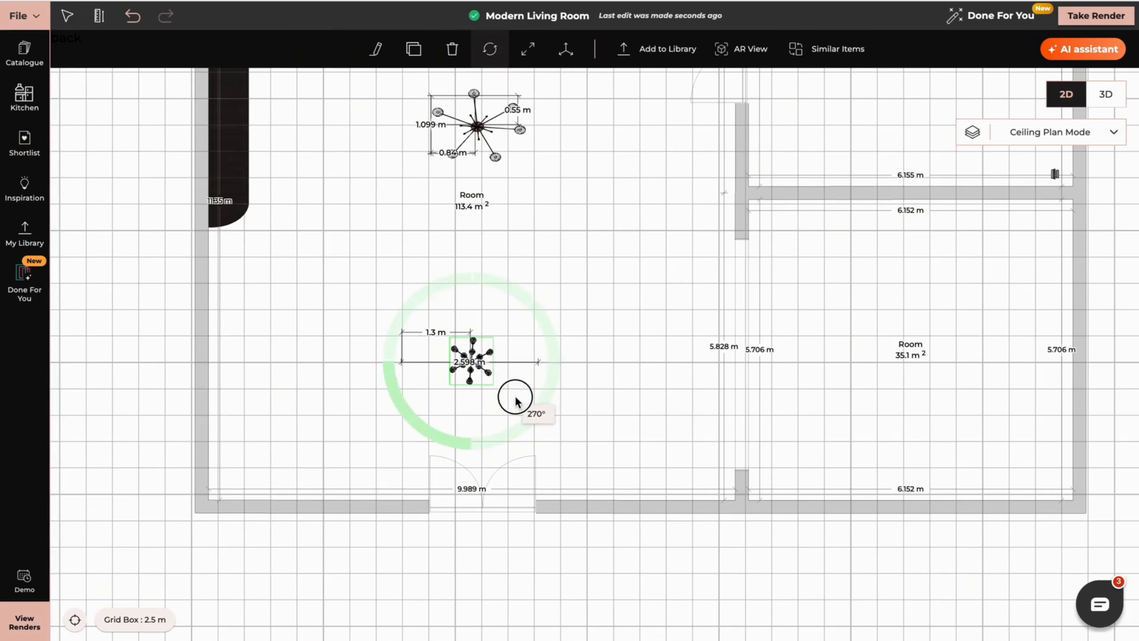
{"action": "left_click_drag", "start_coordinate": [494, 360], "coordinate": [470, 342]}
{"action": "left_click_drag", "start_coordinate": [469, 384], "coordinate": [469, 381]}
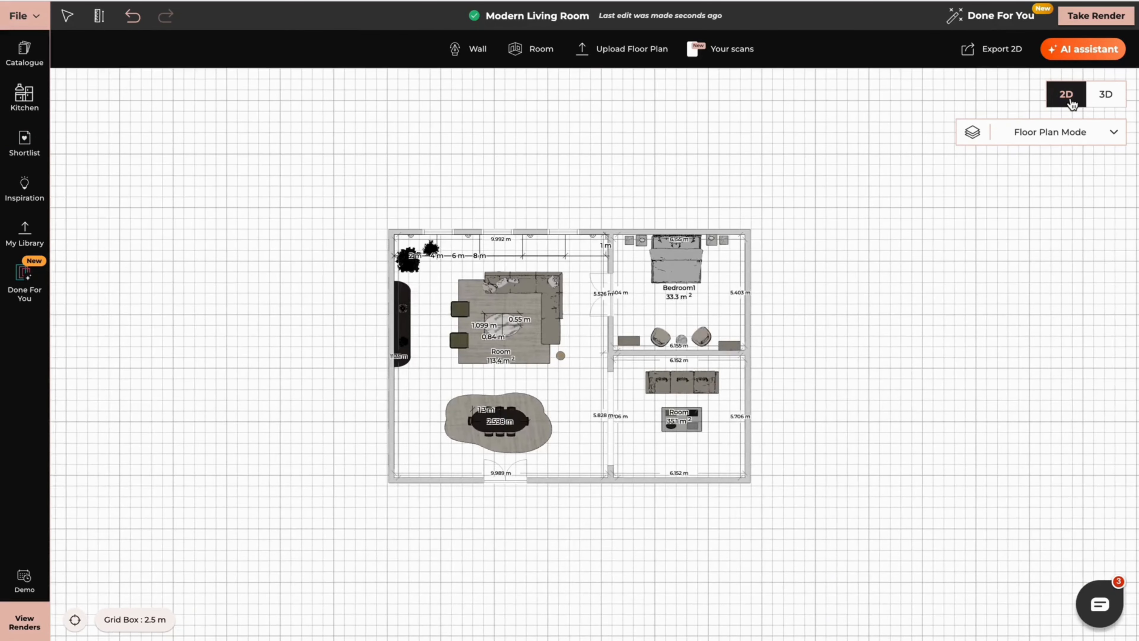
In the 3D view, move the rectangular and the organic-shaped rugs over to the wall with the dark console
{"action": "left_click", "coordinate": [1106, 95]}
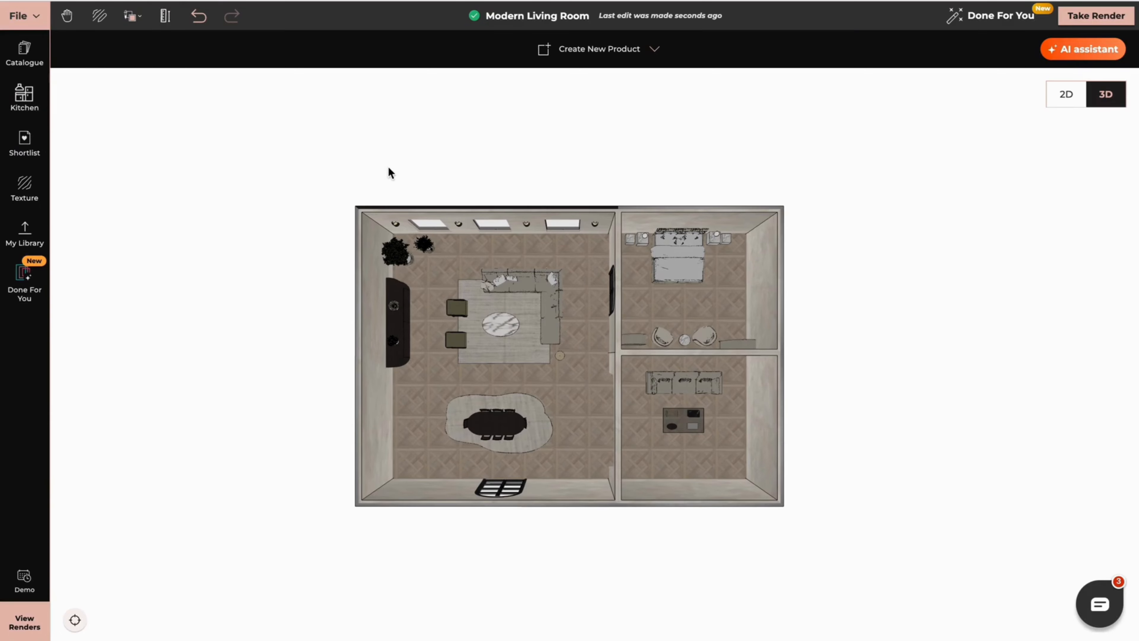
{"action": "scroll", "coordinate": [615, 382], "scroll_direction": "up", "scroll_amount": 10}
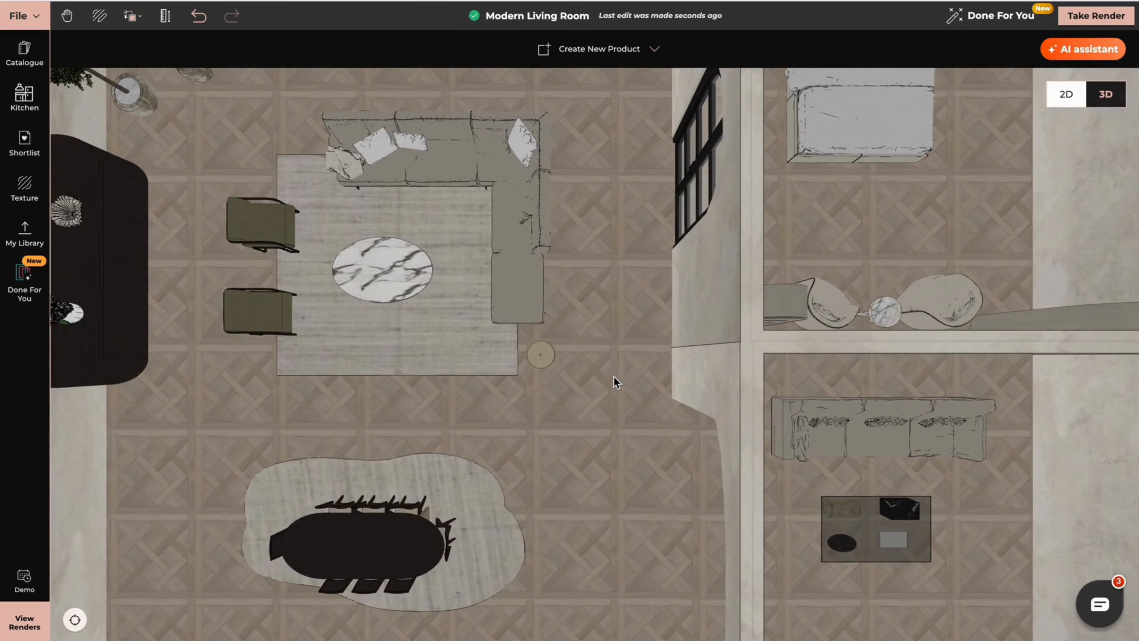
{"action": "scroll", "coordinate": [475, 374], "scroll_direction": "down", "scroll_amount": 5}
{"action": "left_click_drag", "start_coordinate": [474, 375], "coordinate": [587, 365]}
{"action": "left_click", "coordinate": [526, 332]}
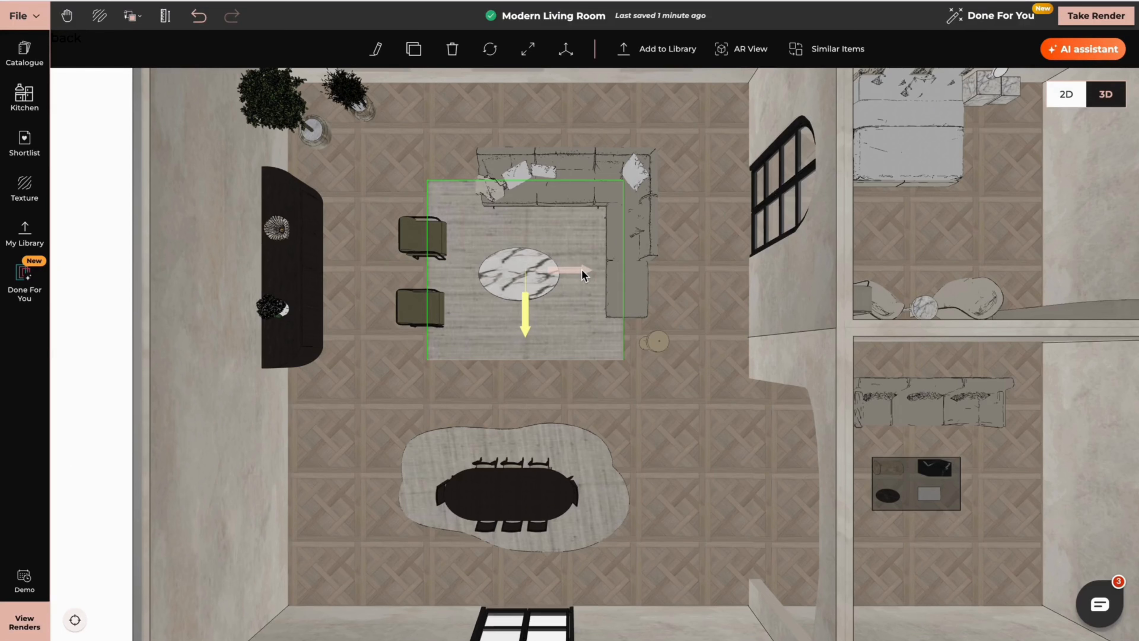
{"action": "left_click_drag", "start_coordinate": [579, 269], "coordinate": [365, 273]}
{"action": "left_click_drag", "start_coordinate": [442, 272], "coordinate": [329, 270]}
{"action": "left_click", "coordinate": [587, 487]}
{"action": "left_click_drag", "start_coordinate": [588, 487], "coordinate": [334, 490]}
Create a ruler guideline through the coffee table's centre, offset about 4.97 m from the wall shared with the bedroom
{"action": "left_click", "coordinate": [165, 19]}
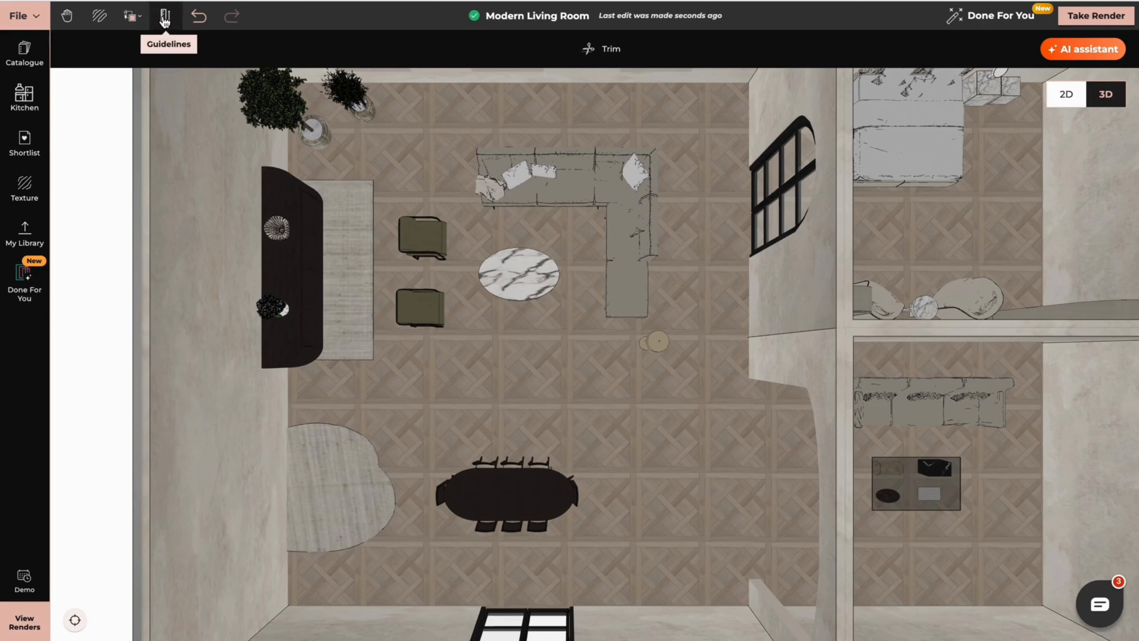
{"action": "left_click", "coordinate": [744, 272]}
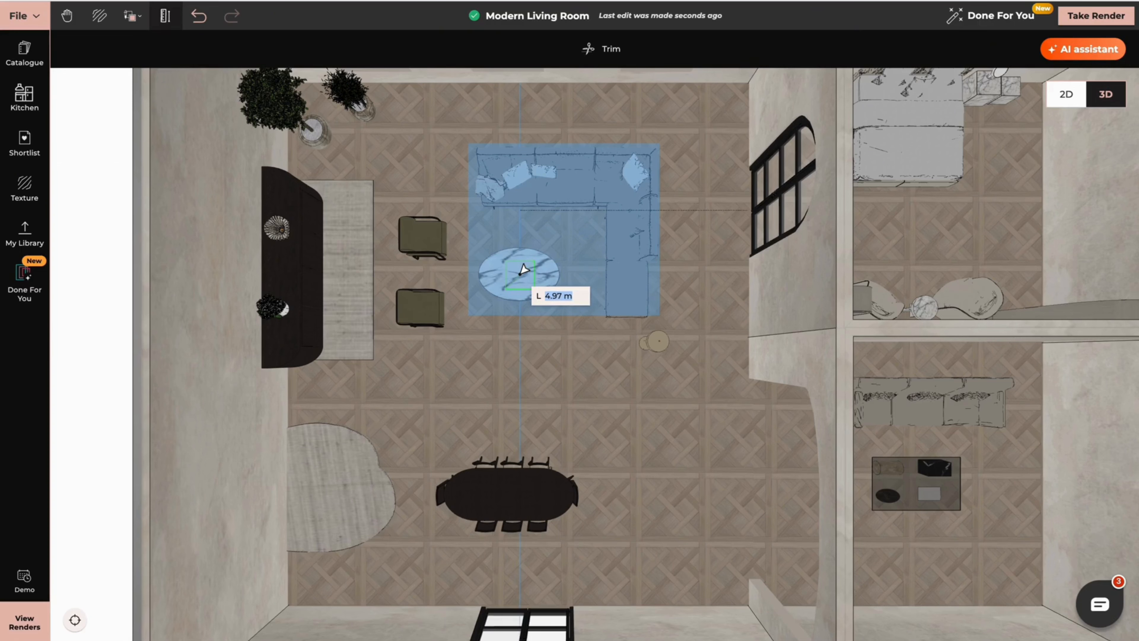
{"action": "left_click", "coordinate": [521, 274]}
{"action": "key", "text": "Escape"}
{"action": "left_click_drag", "start_coordinate": [580, 331], "coordinate": [580, 369]}
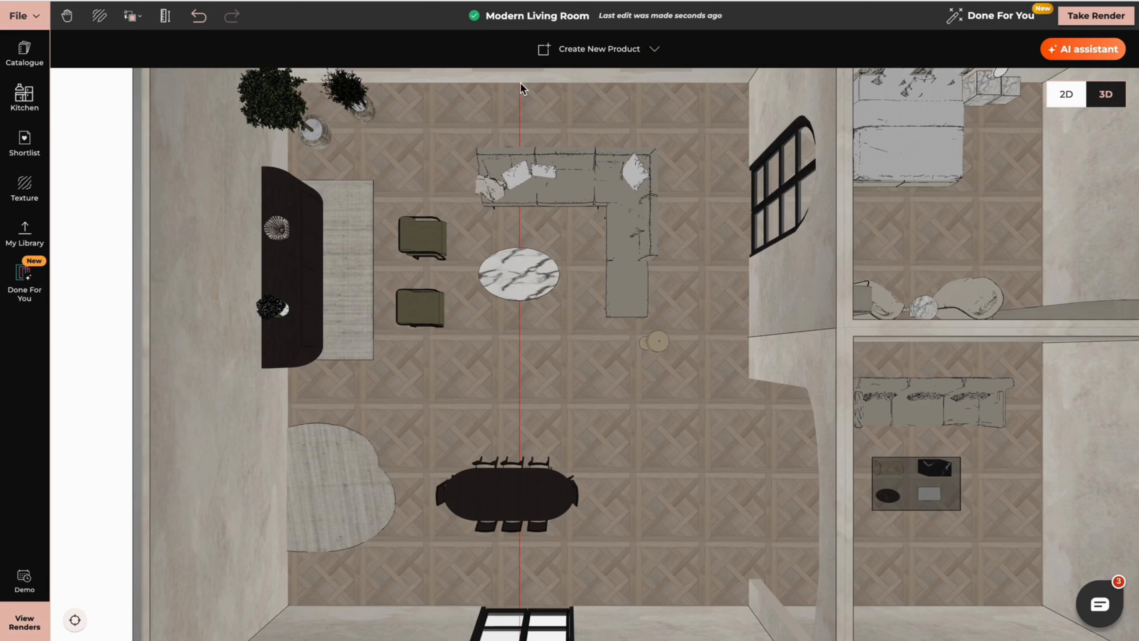
Create a second ruler guideline through the coffee table's centre, offset about 4.2 m from the wall with the three windows
{"action": "left_click", "coordinate": [161, 15]}
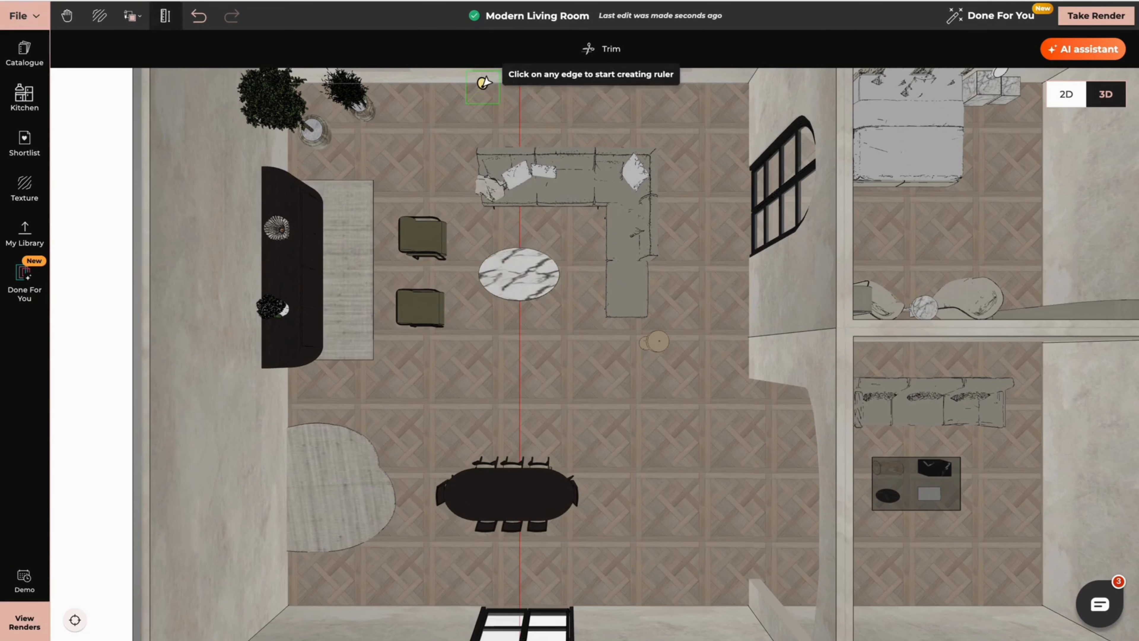
{"action": "left_click", "coordinate": [493, 271]}
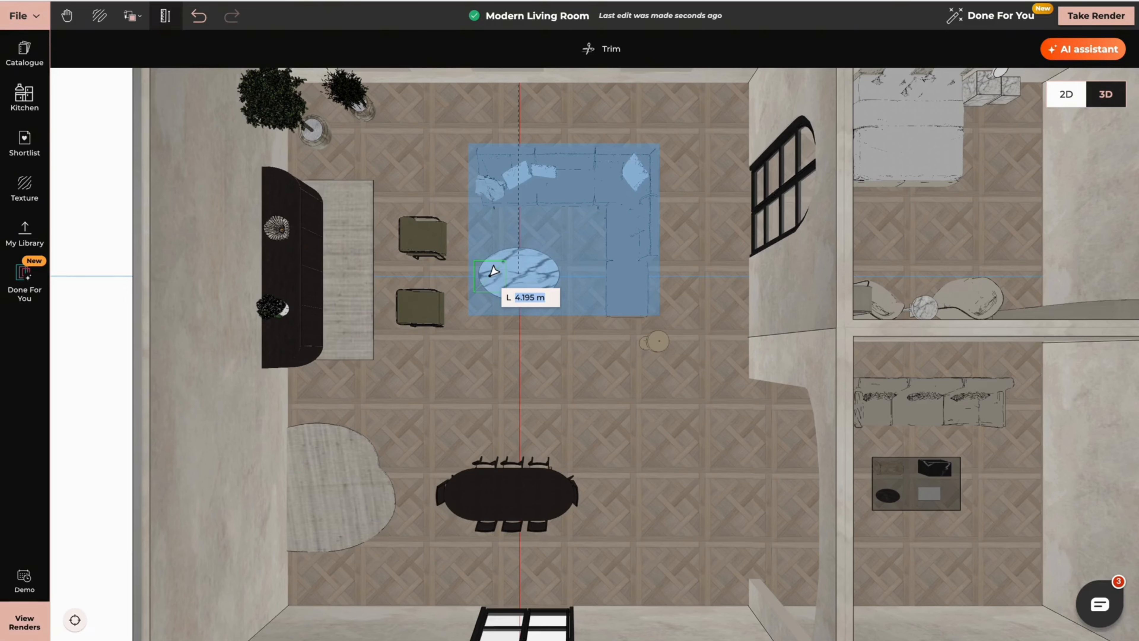
{"action": "left_click", "coordinate": [490, 275]}
{"action": "key", "text": "Escape"}
{"action": "key", "text": "Escape"}
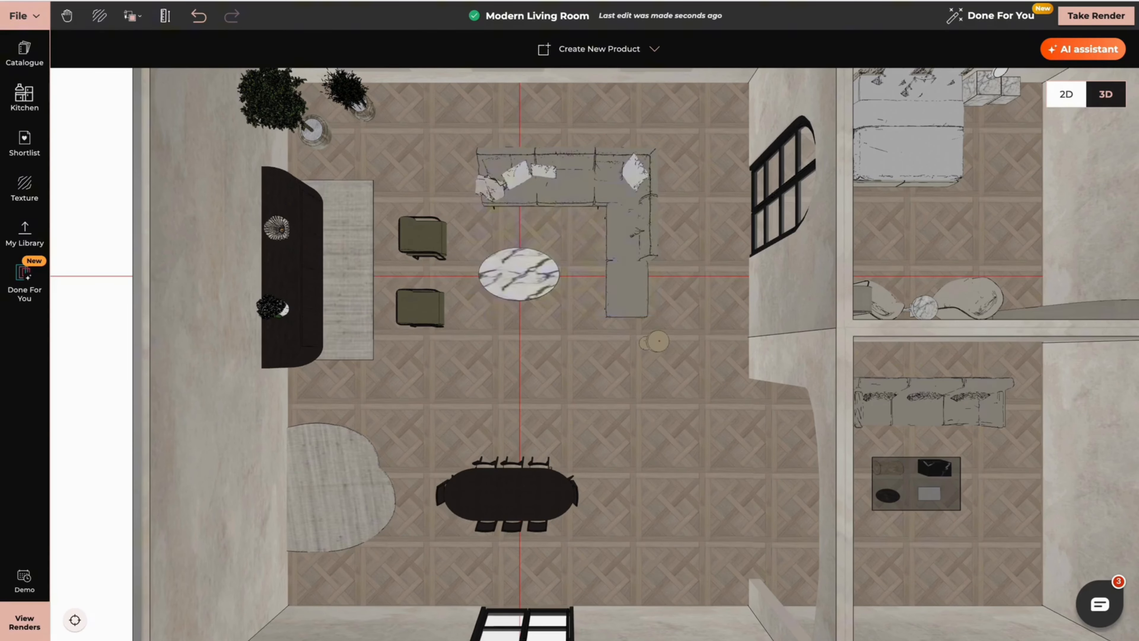
Remove both guidelines crossing at the coffee table with the Trim tool
{"action": "left_click_drag", "start_coordinate": [518, 469], "coordinate": [615, 357]}
{"action": "left_click", "coordinate": [554, 380]}
{"action": "scroll", "coordinate": [554, 380], "scroll_direction": "up", "scroll_amount": 10}
{"action": "scroll", "coordinate": [598, 420], "scroll_direction": "down", "scroll_amount": 8}
{"action": "left_click", "coordinate": [578, 130]}
{"action": "scroll", "coordinate": [604, 194], "scroll_direction": "down", "scroll_amount": 5}
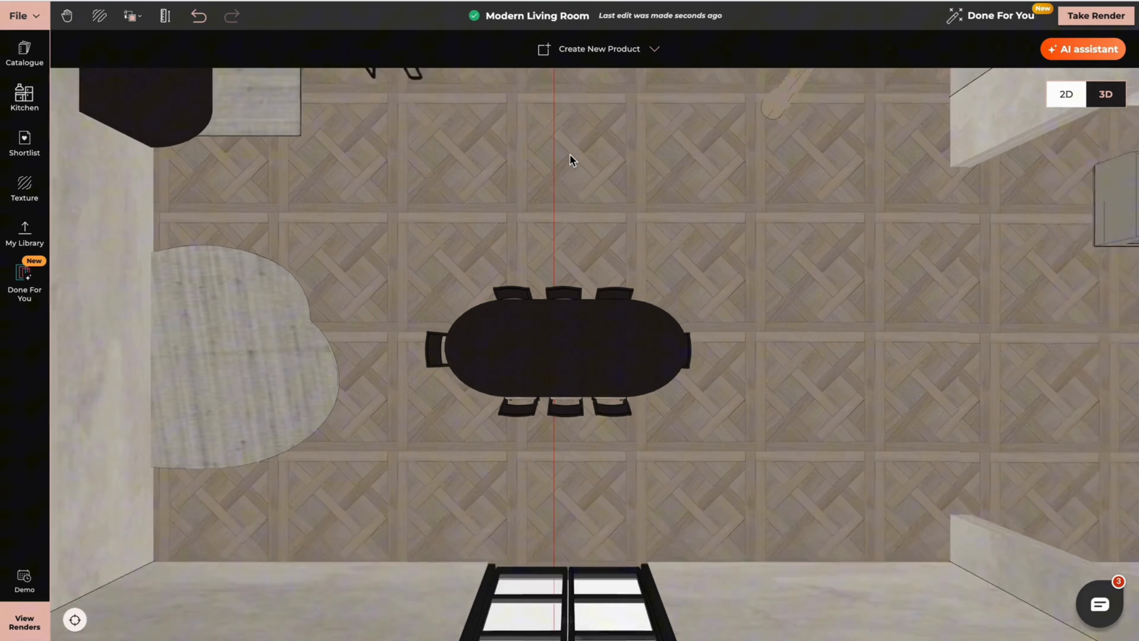
{"action": "scroll", "coordinate": [583, 148], "scroll_direction": "down", "scroll_amount": 3}
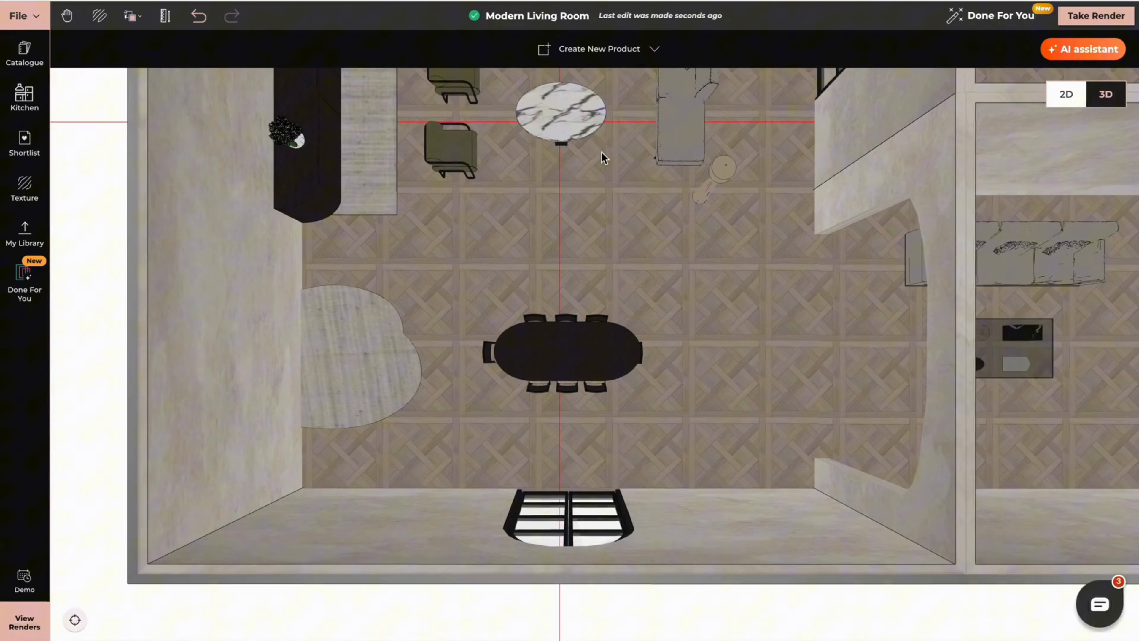
{"action": "left_click", "coordinate": [166, 18]}
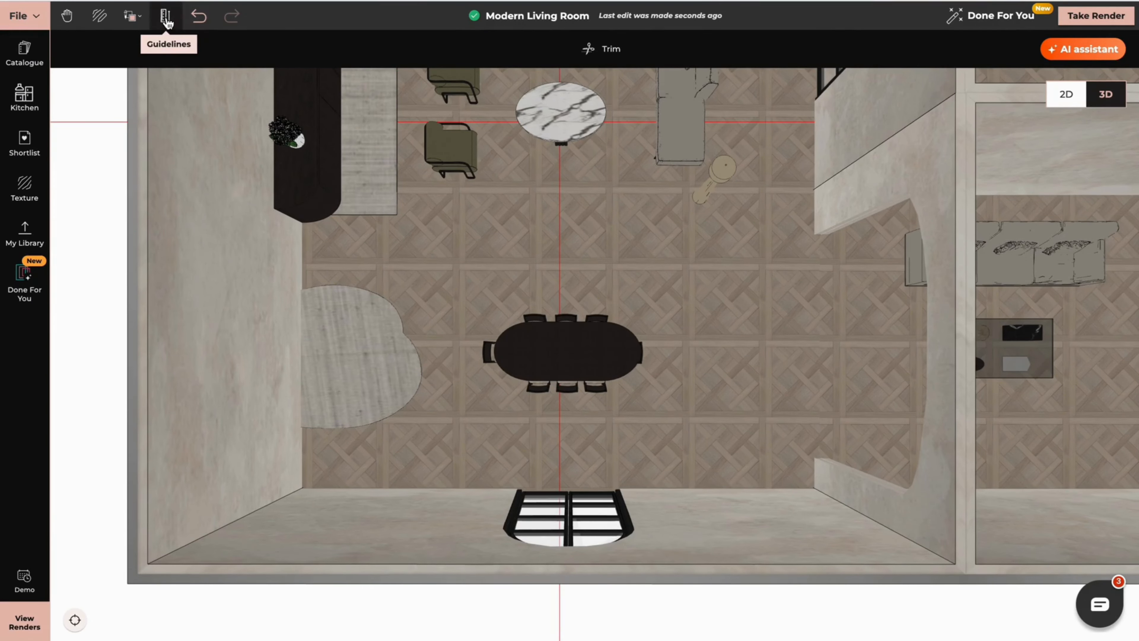
{"action": "left_click", "coordinate": [604, 53]}
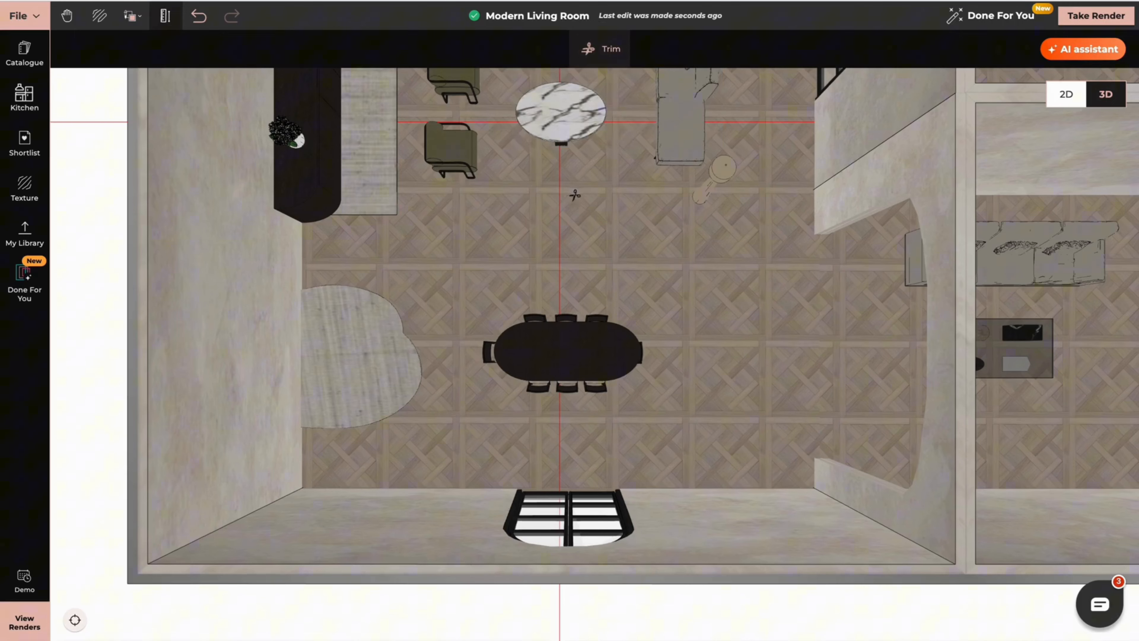
{"action": "left_click", "coordinate": [561, 196]}
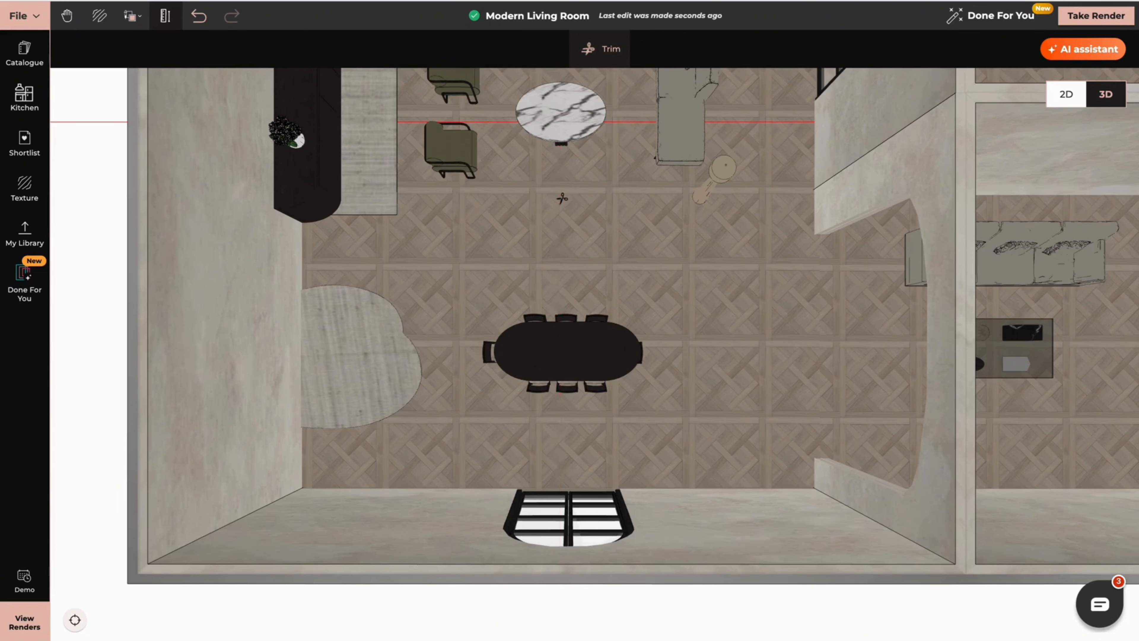
{"action": "left_click", "coordinate": [754, 121]}
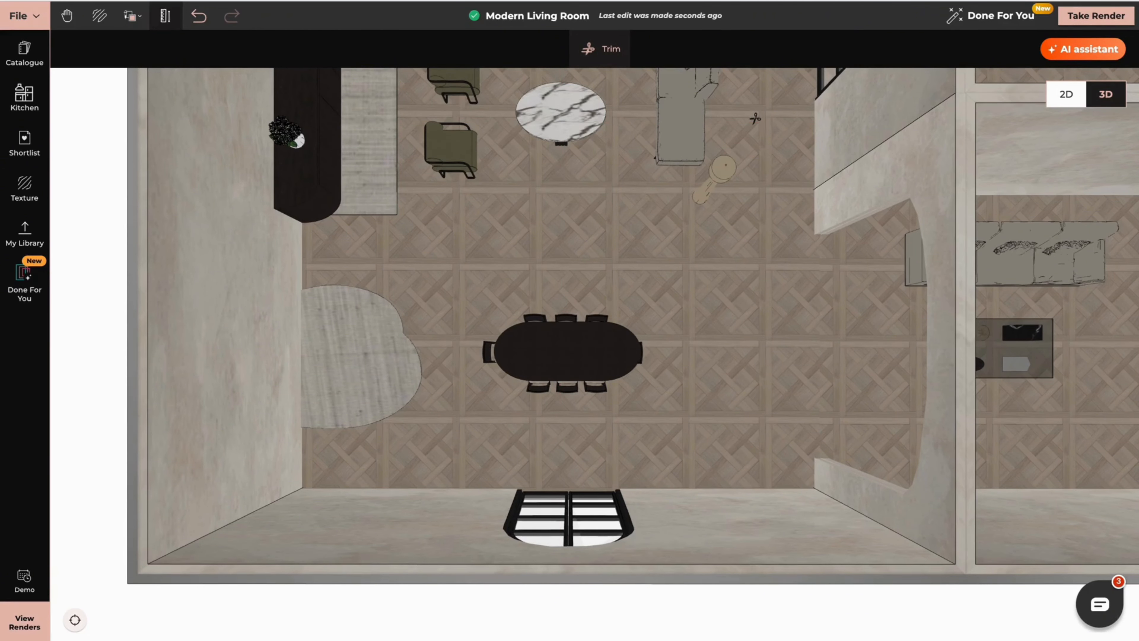
Measure the dining table's centre with two crossing guidelines, one about 2.7 m from the arched-door wall and one from the console wall, and clear them
{"action": "left_click", "coordinate": [165, 19]}
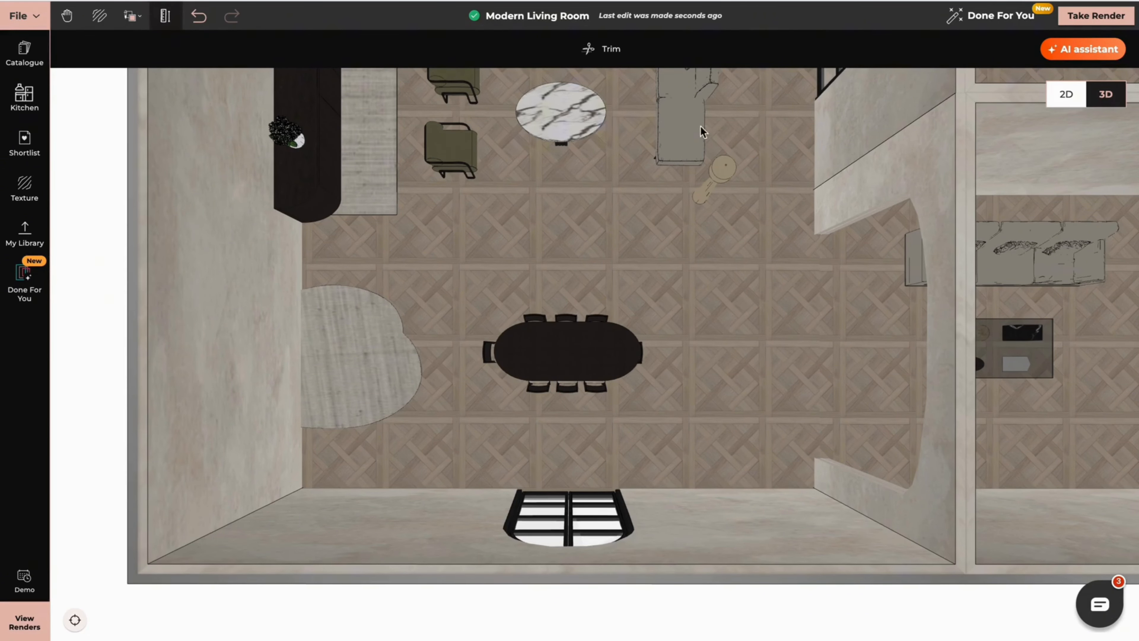
{"action": "left_click", "coordinate": [651, 485]}
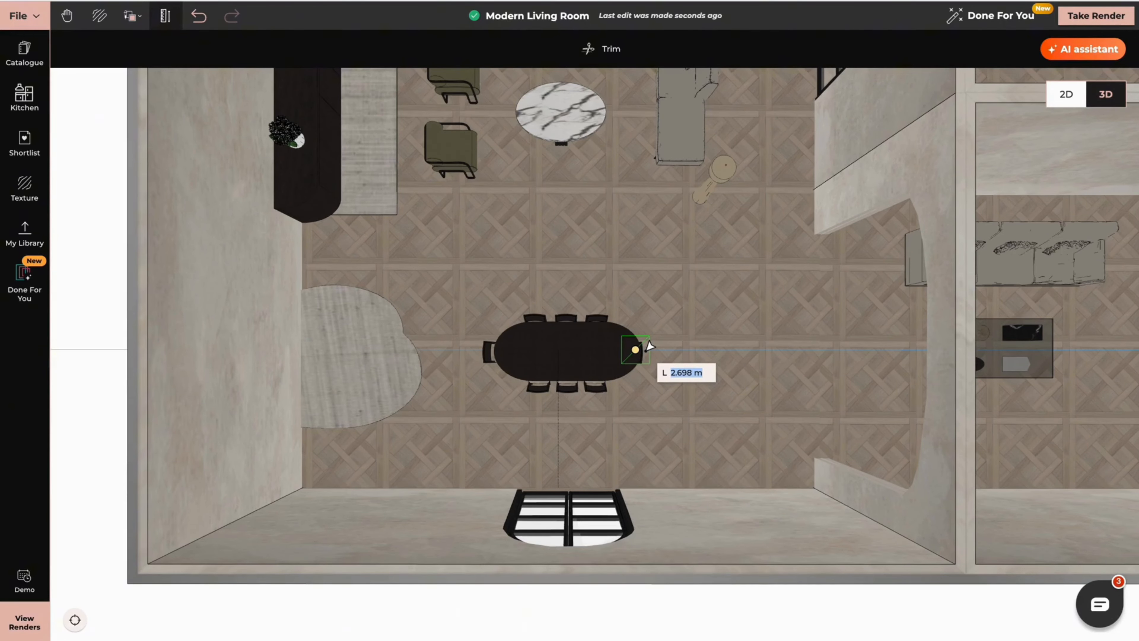
{"action": "left_click", "coordinate": [646, 351]}
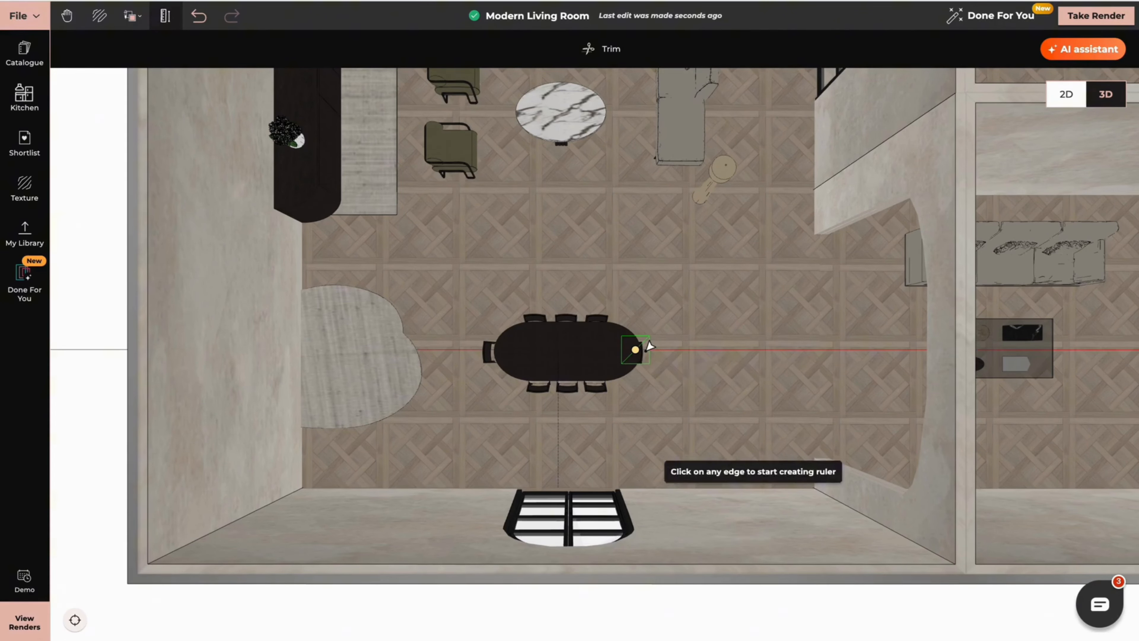
{"action": "left_click", "coordinate": [302, 379]}
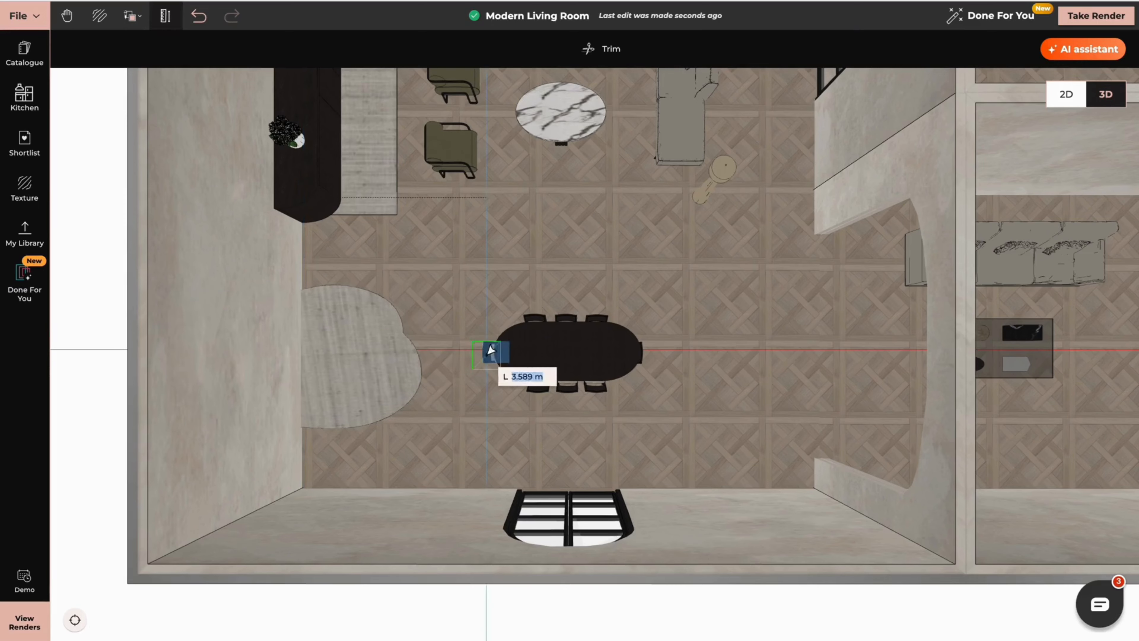
{"action": "left_click", "coordinate": [568, 354]}
{"action": "left_click", "coordinate": [165, 16]}
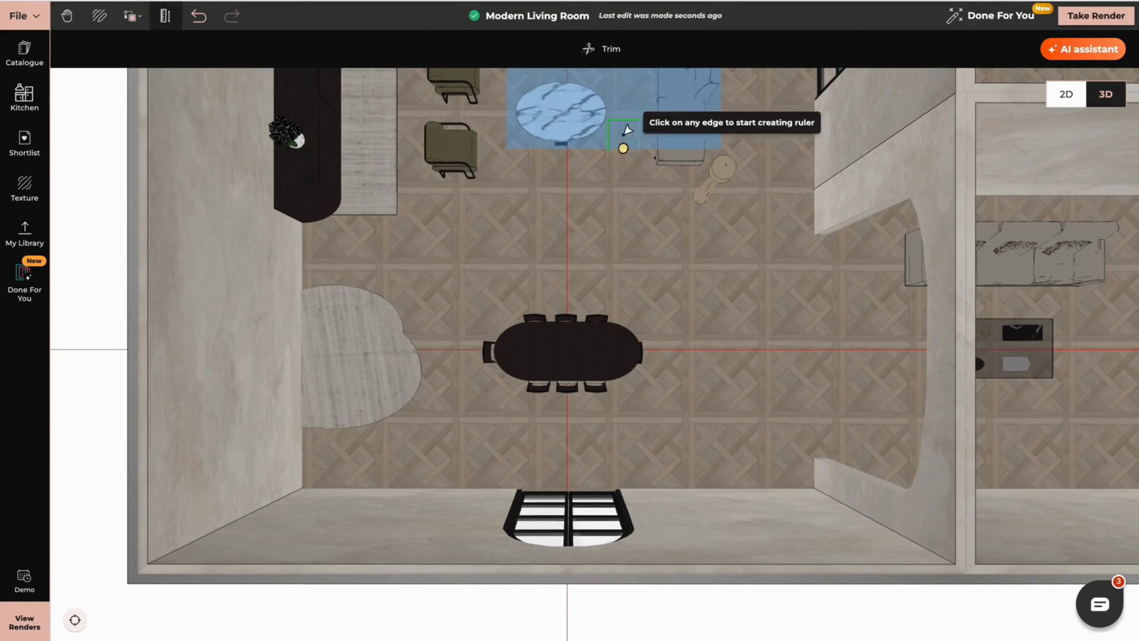
{"action": "key", "text": "Escape"}
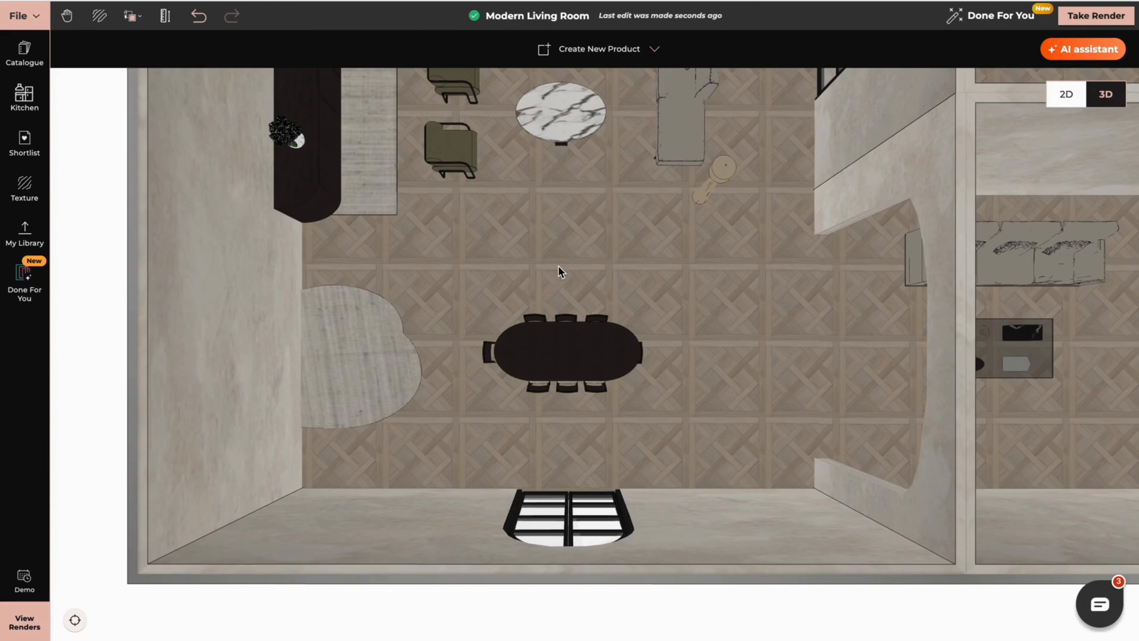
On the ceiling seen from above the room's underside, create dining table guidelines 2.698 m from the arched-door wall and 5.17 m from the console wall
{"action": "left_click_drag", "start_coordinate": [474, 261], "coordinate": [473, 339]}
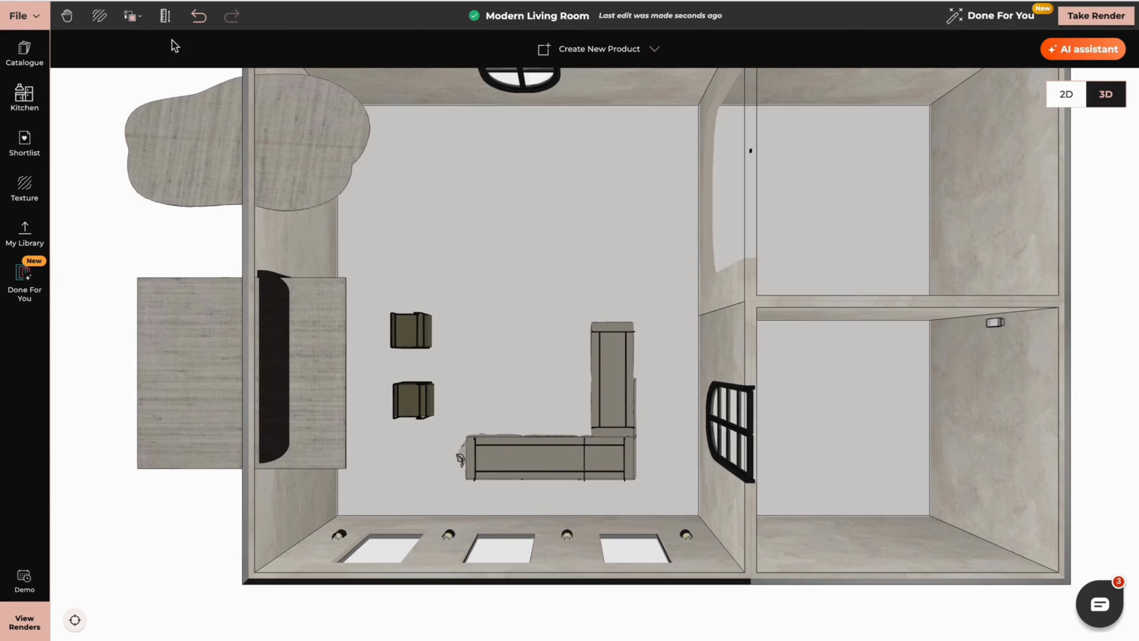
{"action": "left_click", "coordinate": [165, 16]}
{"action": "left_click", "coordinate": [518, 106]}
{"action": "type", "text": "2.698"}
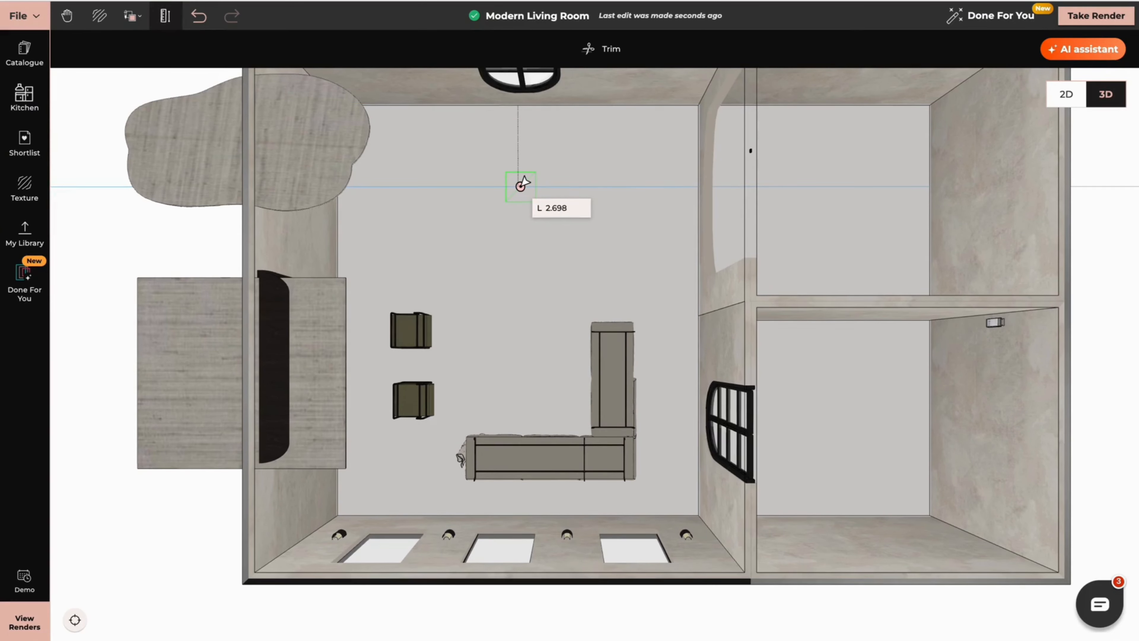
{"action": "key", "text": "Return"}
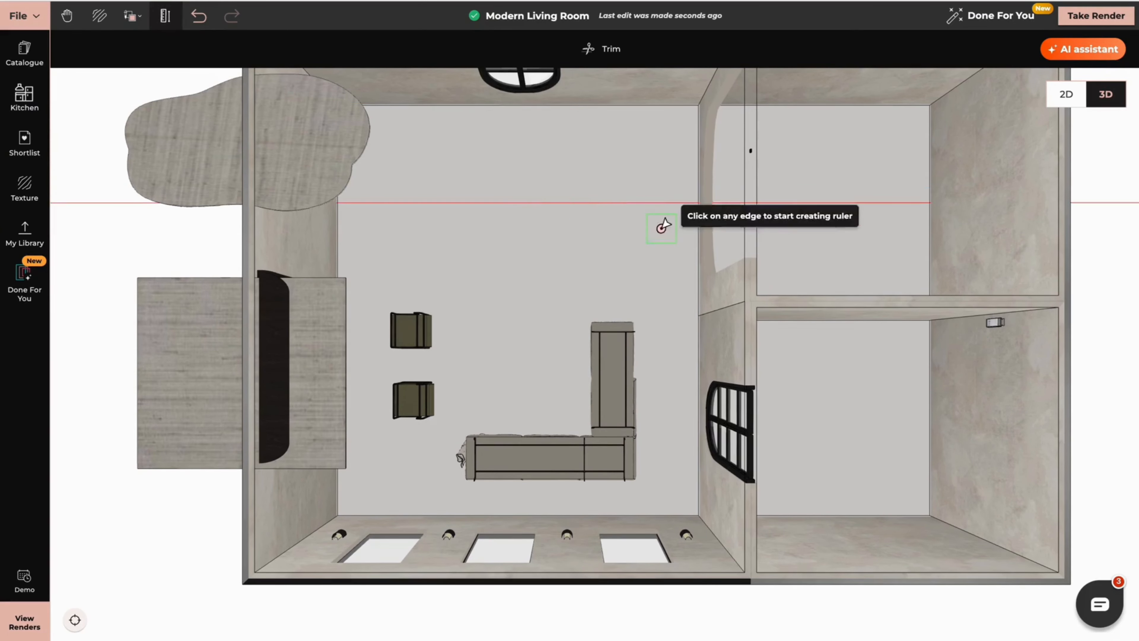
{"action": "left_click", "coordinate": [339, 221]}
{"action": "type", "text": "5.17"}
{"action": "key", "text": "Return"}
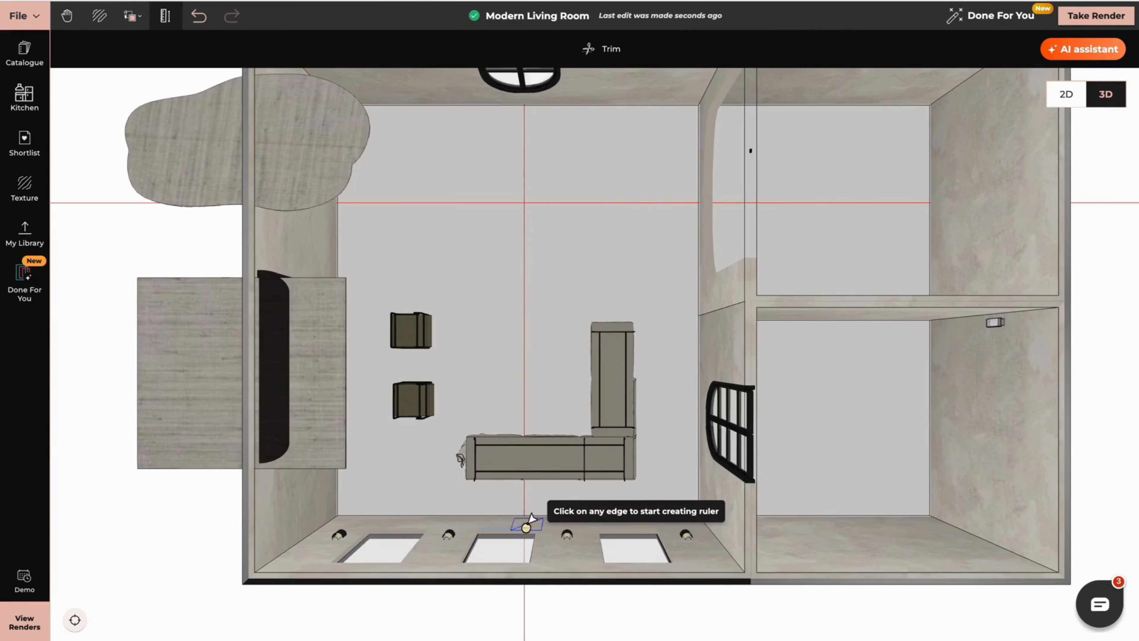
Add ceiling guidelines for the coffee table's centre, 4.258 m from the three-window wall and 4.97 m from the bedroom-side wall
{"action": "left_click", "coordinate": [519, 516]}
{"action": "type", "text": "4.258"}
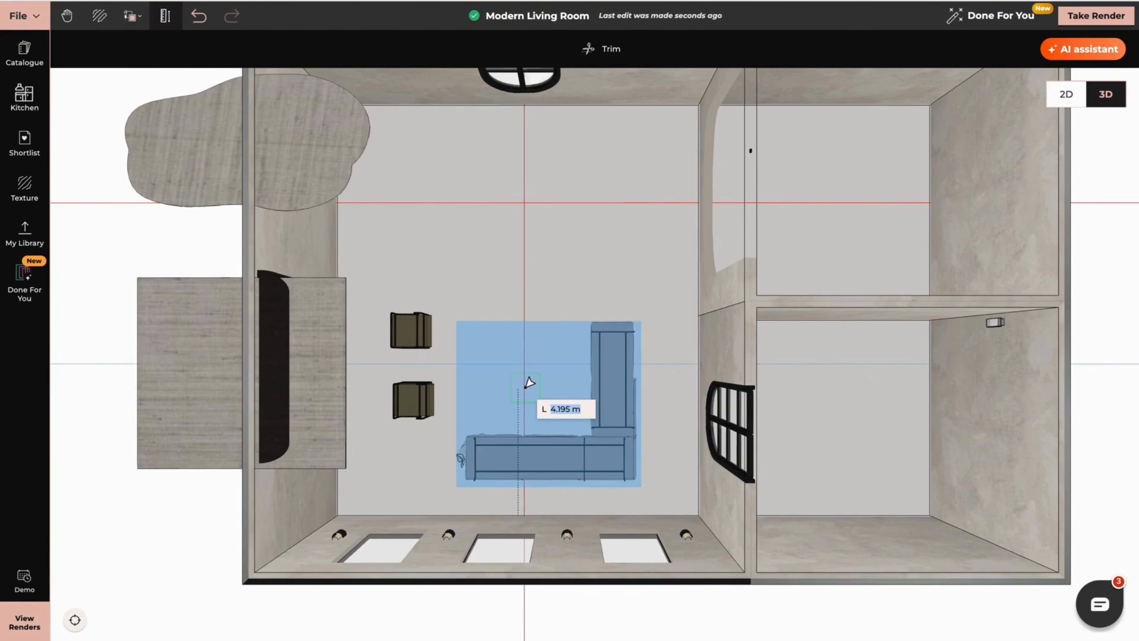
{"action": "key", "text": "Return"}
{"action": "left_click", "coordinate": [696, 344]}
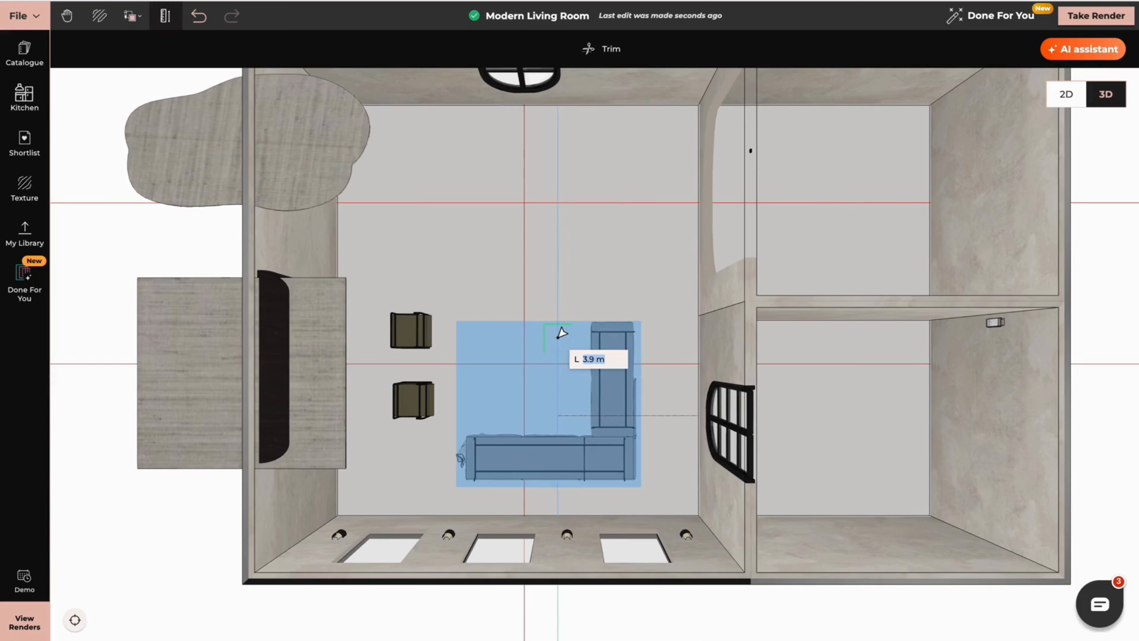
{"action": "type", "text": "4.97"}
{"action": "key", "text": "Return"}
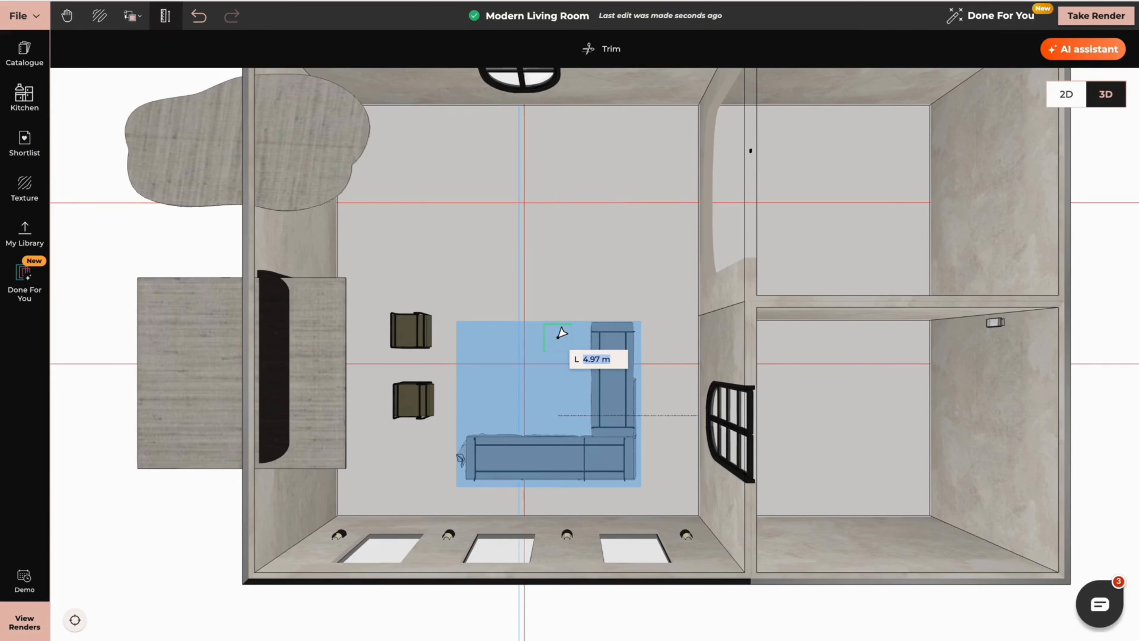
{"action": "key", "text": "BackSpace"}
{"action": "key", "text": "Escape"}
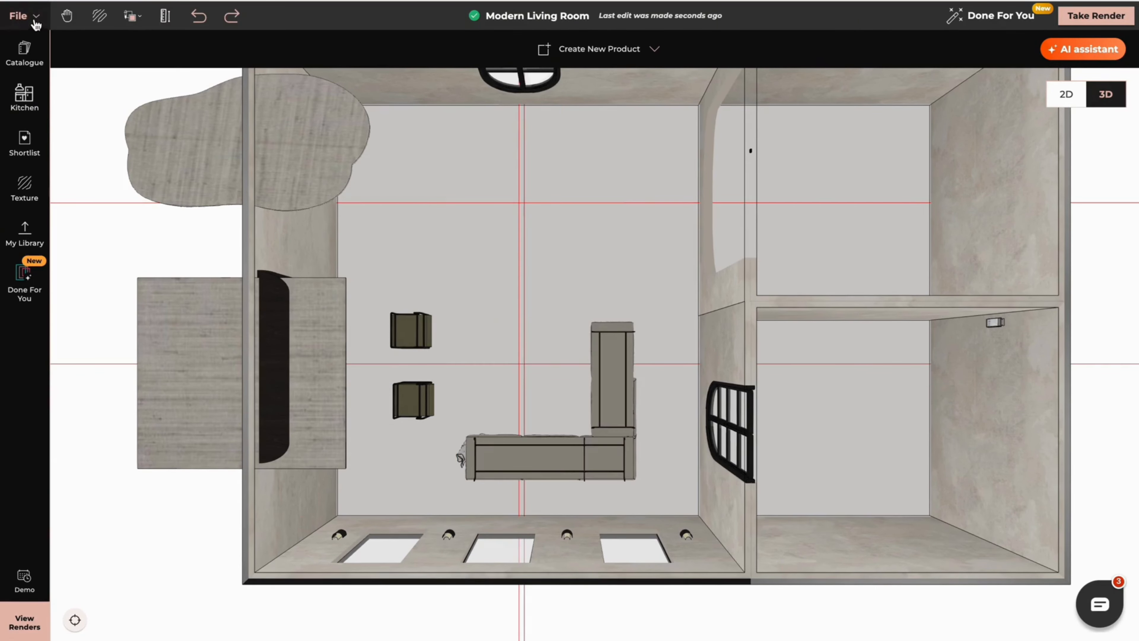
Turn off Object Snapping in the project settings
{"action": "left_click", "coordinate": [35, 20]}
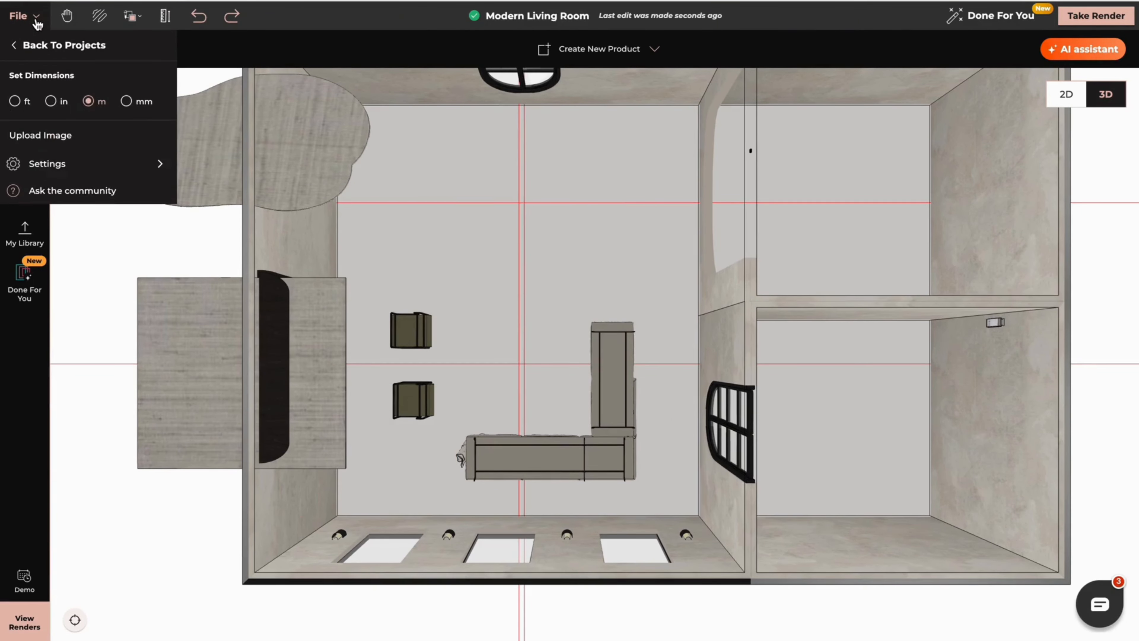
{"action": "left_click", "coordinate": [45, 165]}
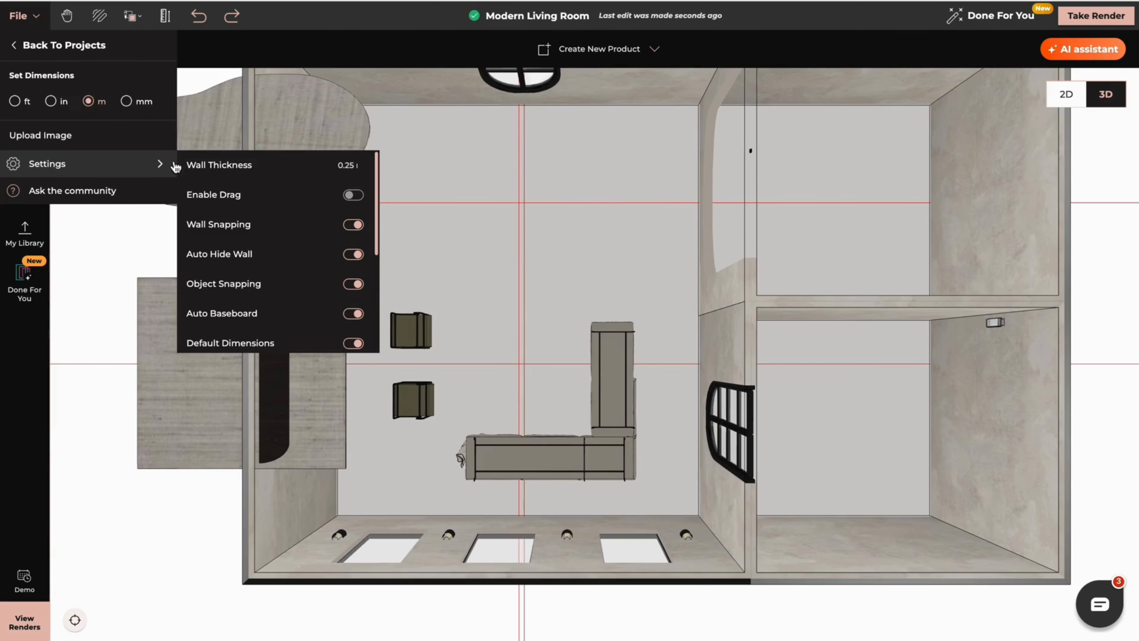
{"action": "left_click", "coordinate": [353, 284]}
{"action": "left_click", "coordinate": [13, 380]}
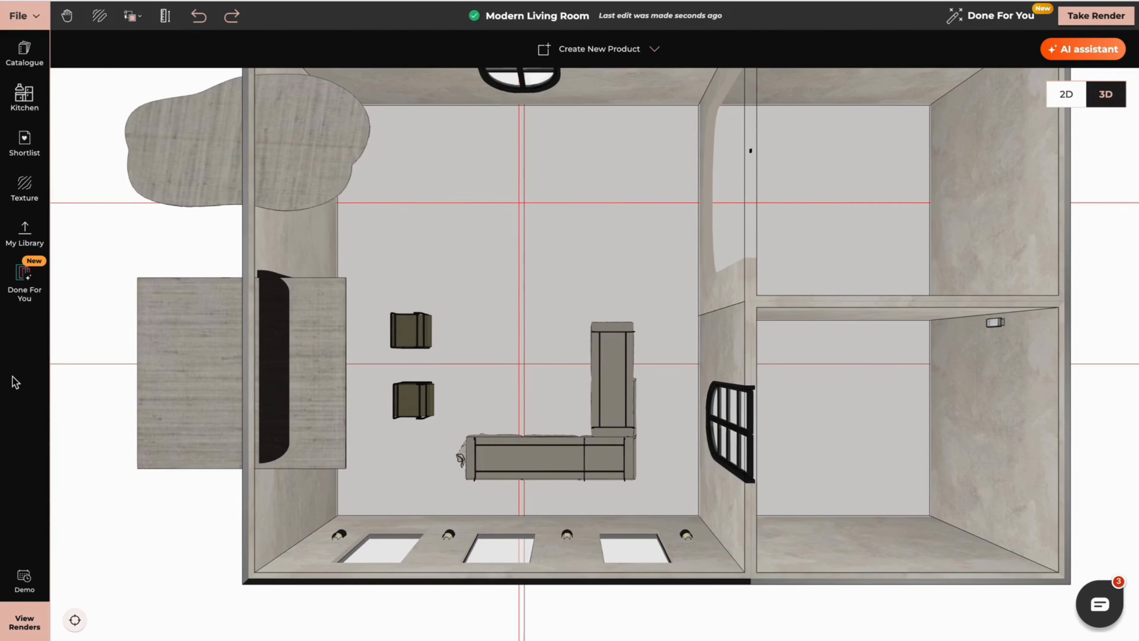
Place the shortlisted chandelier with round black shades on the ceiling and centre it on the coffee table guidelines' intersection
{"action": "left_click", "coordinate": [25, 189]}
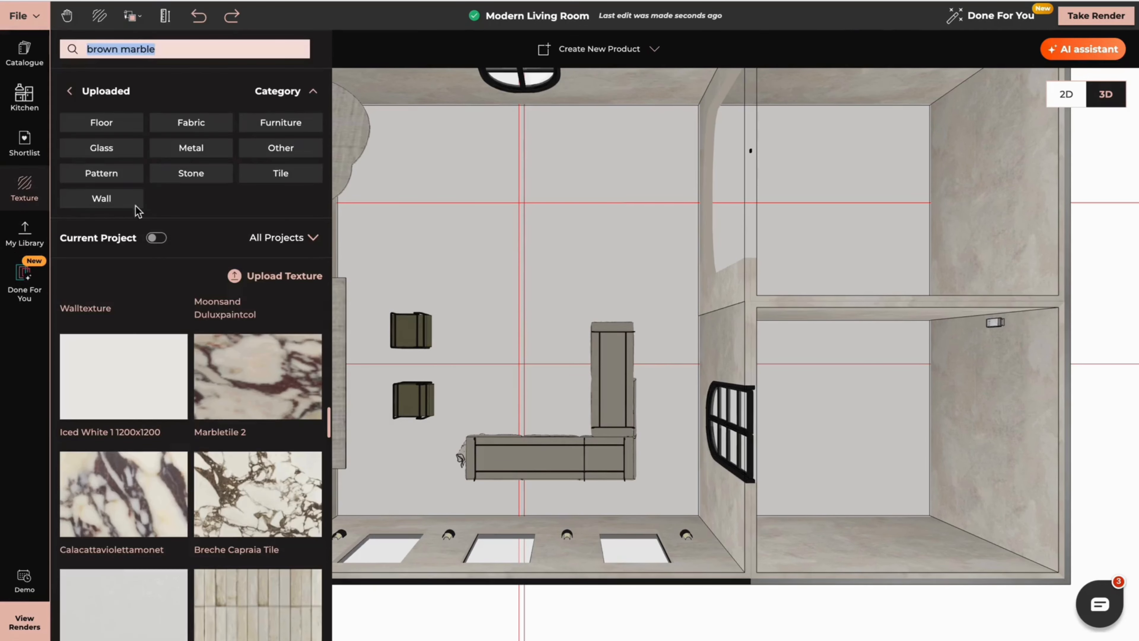
{"action": "left_click", "coordinate": [24, 143]}
{"action": "left_click", "coordinate": [19, 367]}
{"action": "left_click", "coordinate": [24, 144]}
{"action": "left_click", "coordinate": [127, 332]}
{"action": "left_click", "coordinate": [526, 393]}
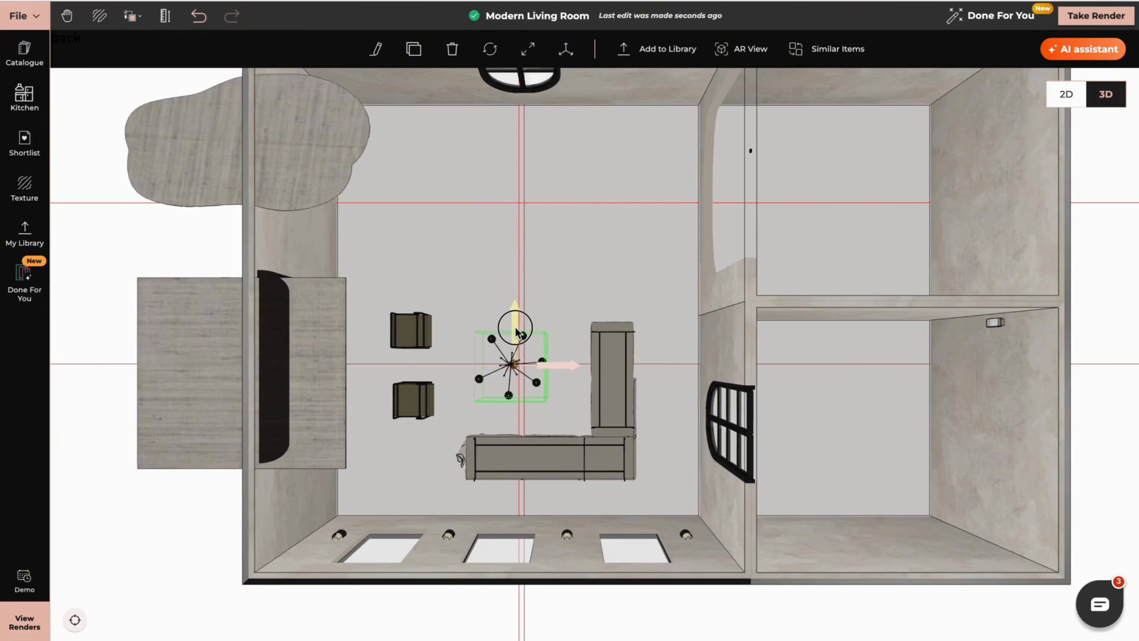
{"action": "left_click_drag", "start_coordinate": [555, 363], "coordinate": [561, 366]}
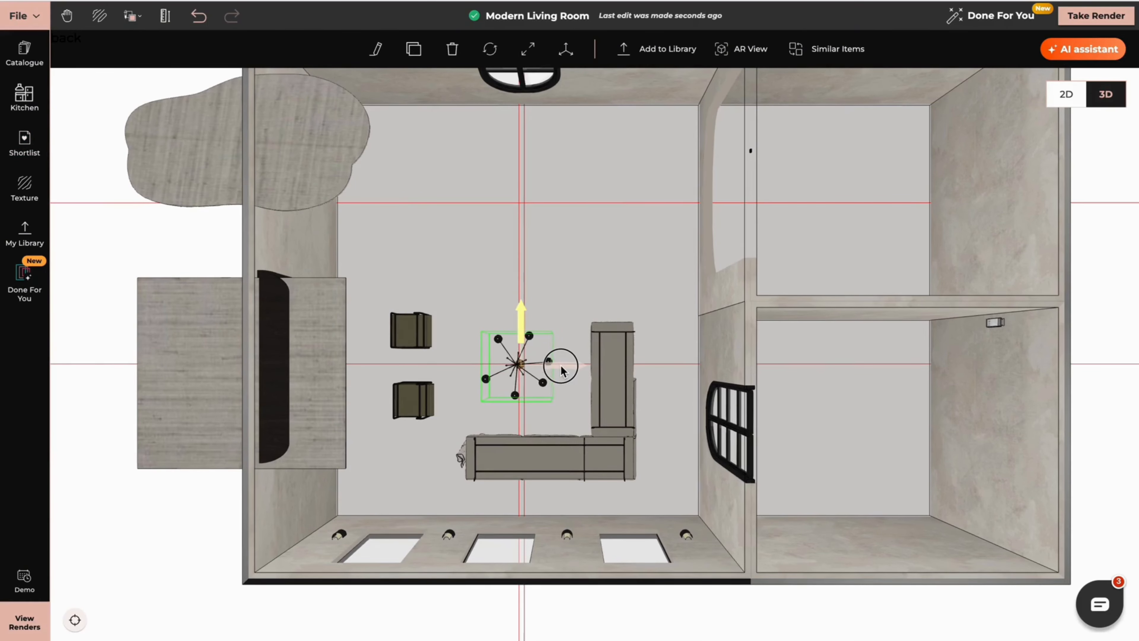
Place the second shortlisted chandelier on the ceiling and align it with the intersection of the dining table guidelines
{"action": "left_click", "coordinate": [23, 144]}
{"action": "left_click_drag", "start_coordinate": [262, 334], "coordinate": [523, 298]}
{"action": "left_click", "coordinate": [524, 222]}
{"action": "left_click_drag", "start_coordinate": [574, 249], "coordinate": [516, 220]}
{"action": "left_click", "coordinate": [528, 49]}
{"action": "left_click", "coordinate": [528, 258]}
{"action": "left_click", "coordinate": [520, 245]}
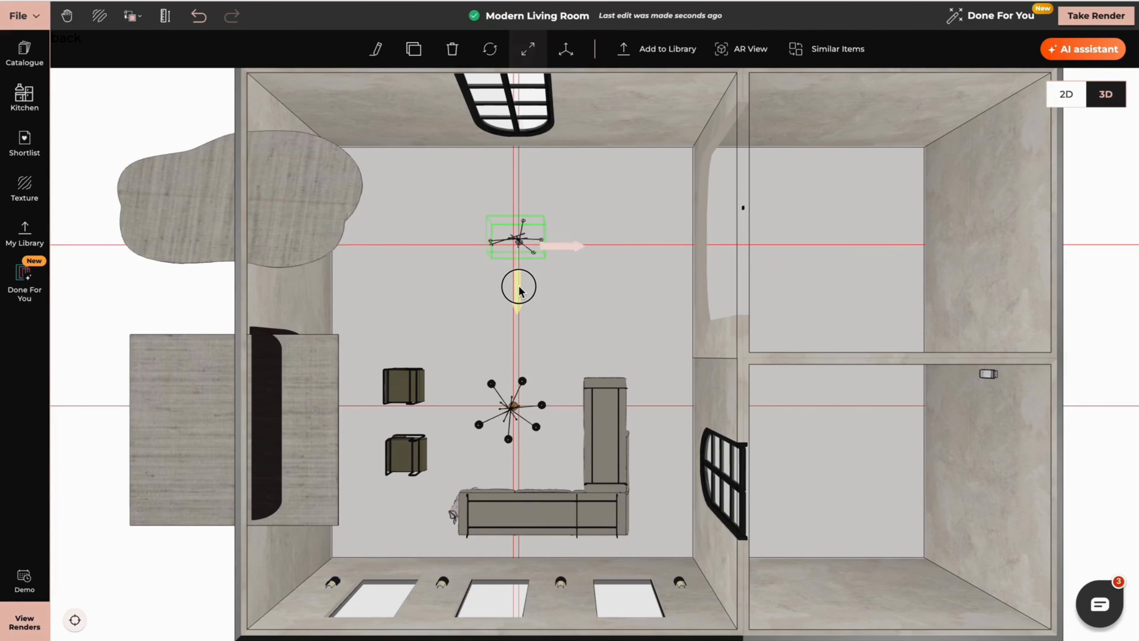
{"action": "left_click", "coordinate": [582, 271]}
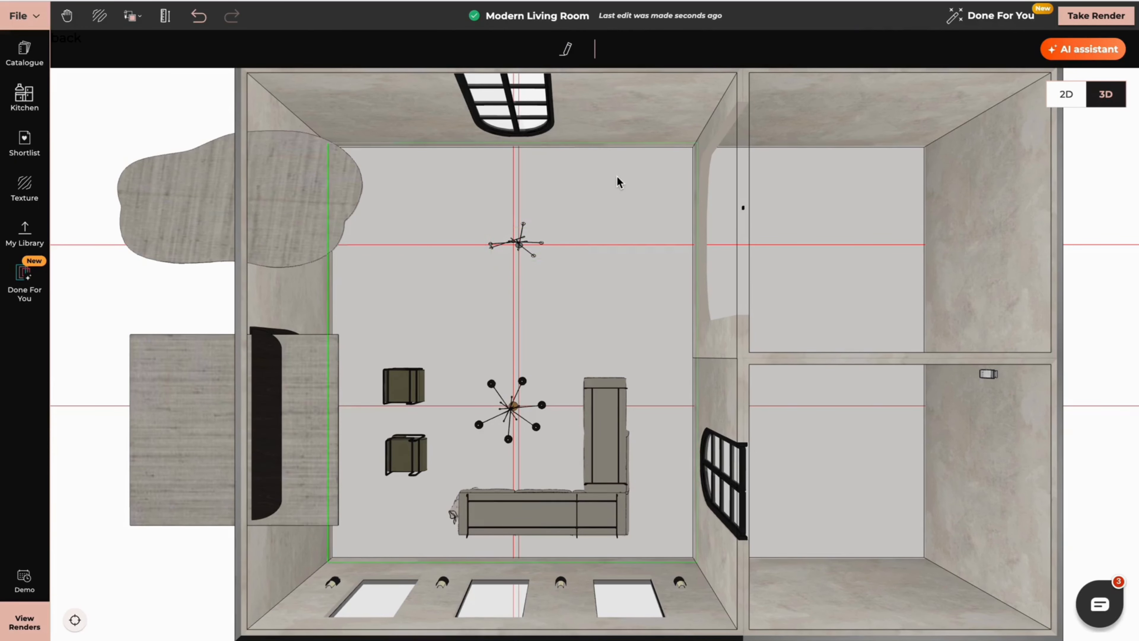
Remove all the ceiling guidelines around the two chandeliers with the Trim tool
{"action": "left_click", "coordinate": [165, 16]}
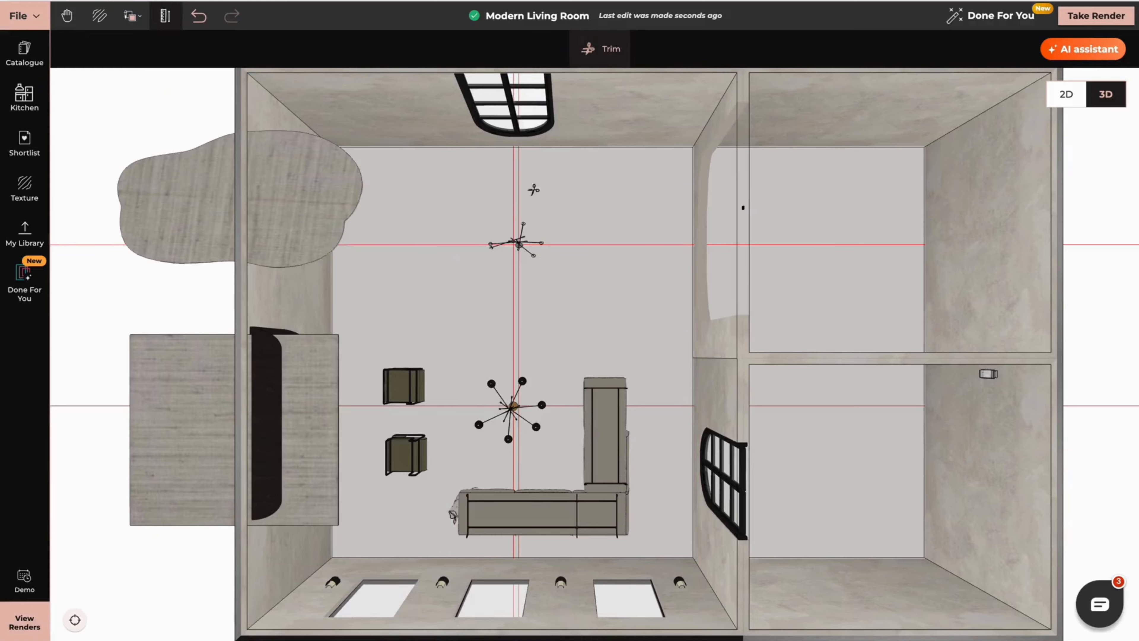
{"action": "left_click", "coordinate": [451, 407]}
{"action": "key", "text": "Escape"}
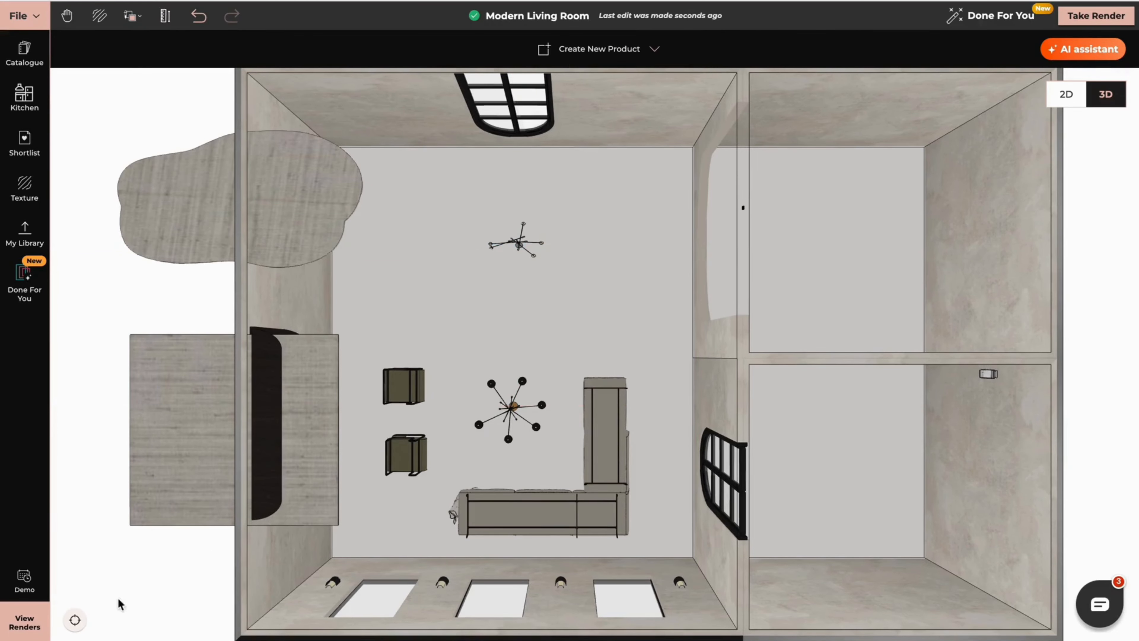
Move the organic-shaped rug back under the dining table and the rectangular rug back under the coffee table
{"action": "left_click", "coordinate": [75, 620]}
{"action": "left_click_drag", "start_coordinate": [453, 523], "coordinate": [536, 466]}
{"action": "left_click", "coordinate": [408, 435]}
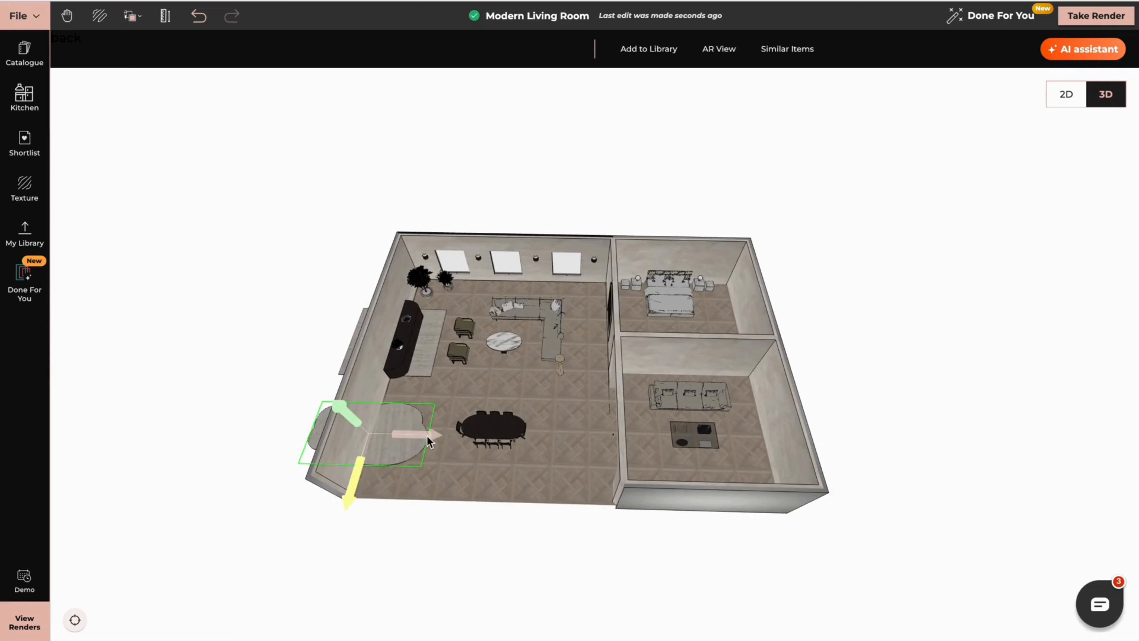
{"action": "left_click_drag", "start_coordinate": [430, 438], "coordinate": [548, 437]}
{"action": "left_click", "coordinate": [437, 332]}
{"action": "left_click_drag", "start_coordinate": [458, 341], "coordinate": [570, 341]}
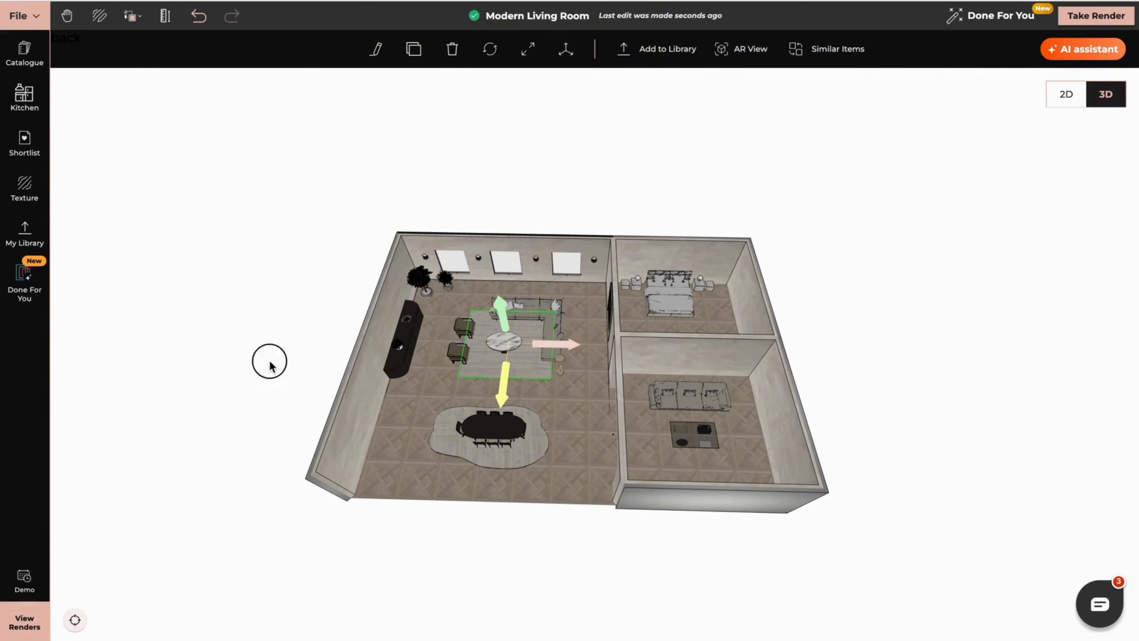
{"action": "left_click_drag", "start_coordinate": [270, 361], "coordinate": [455, 286]}
{"action": "scroll", "coordinate": [456, 286], "scroll_direction": "up", "scroll_amount": 10}
{"action": "left_click", "coordinate": [584, 447]}
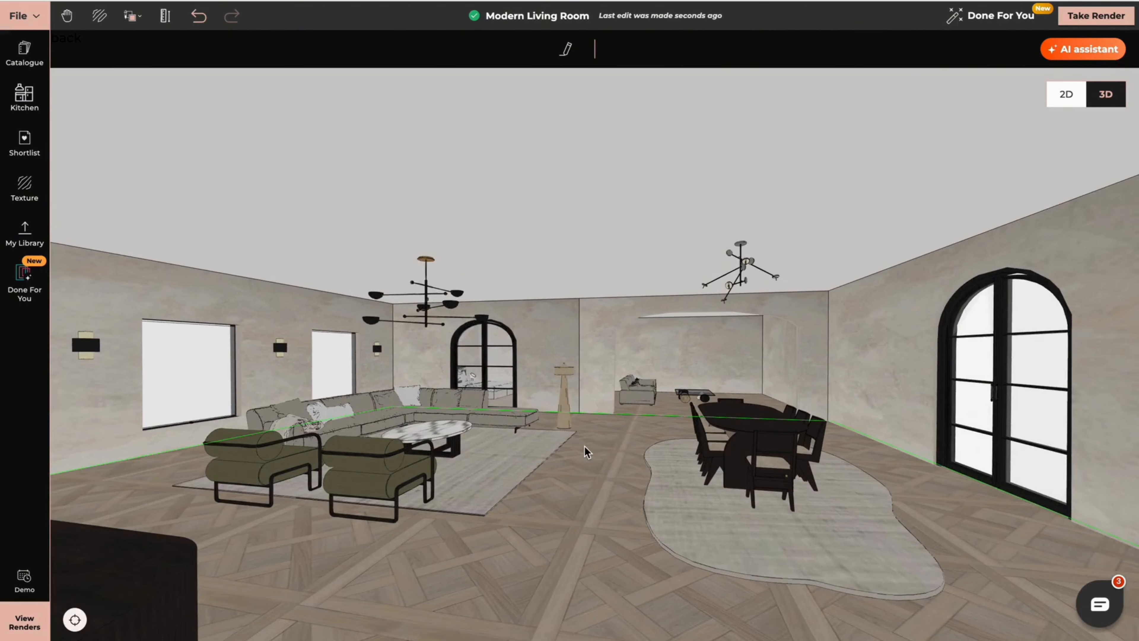